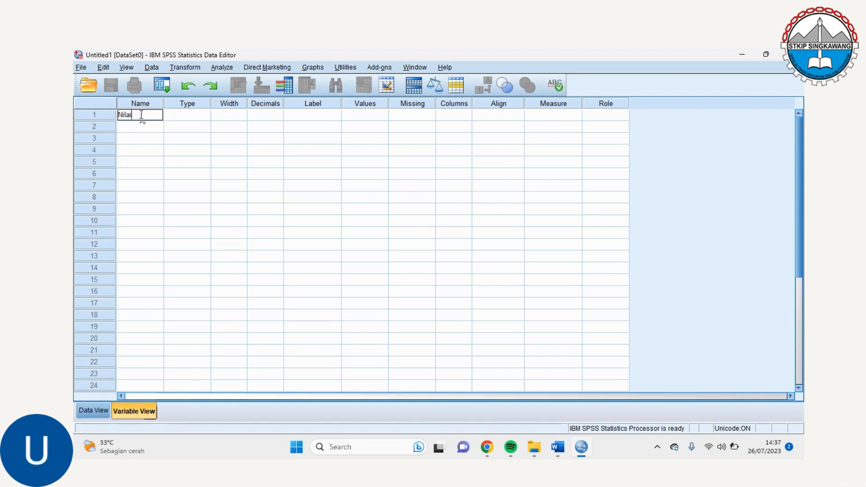
Complete the first variable's name as NilaiMataPelajaranPPKn
type("Pelajara")
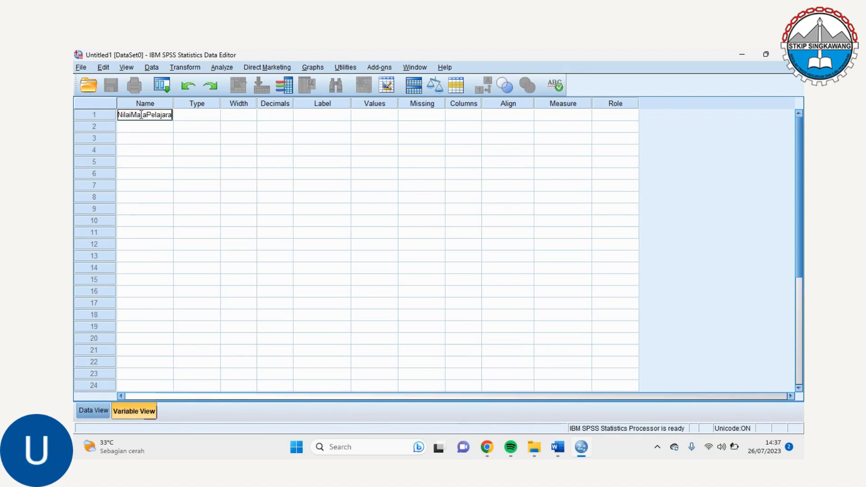
type("nPPKn")
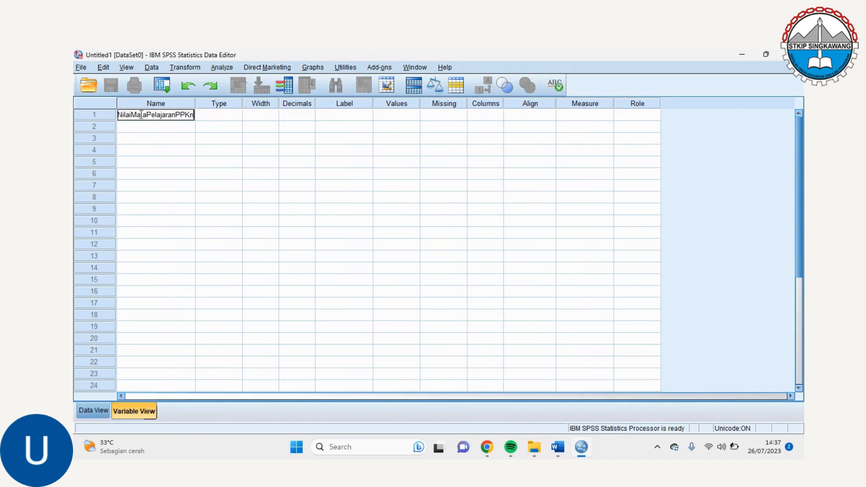
key("Return")
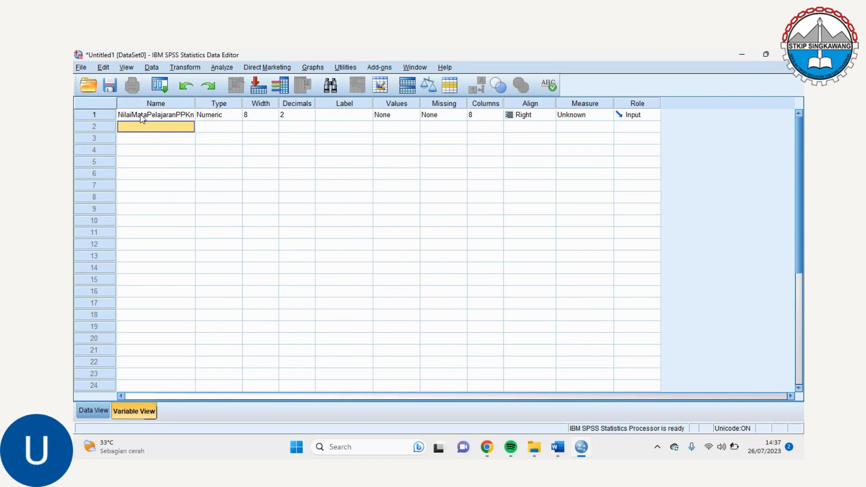
Add a second variable named MetodePembelajaran
type("MetodePembelajaran")
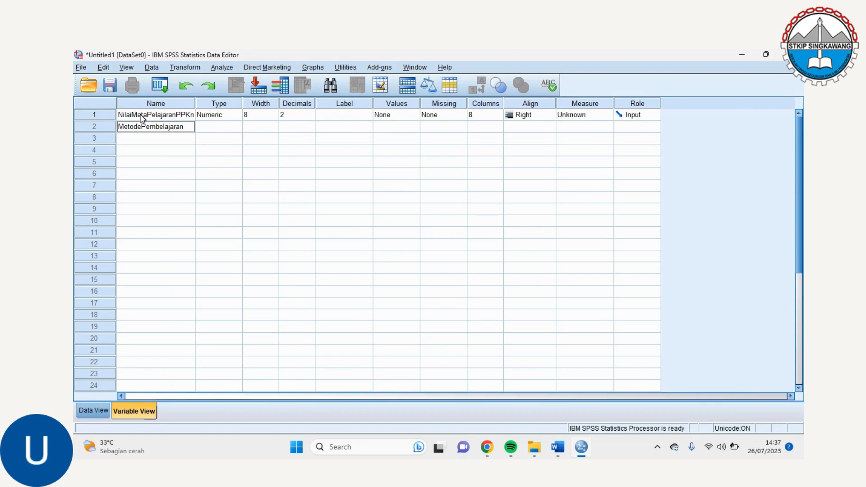
key("Return")
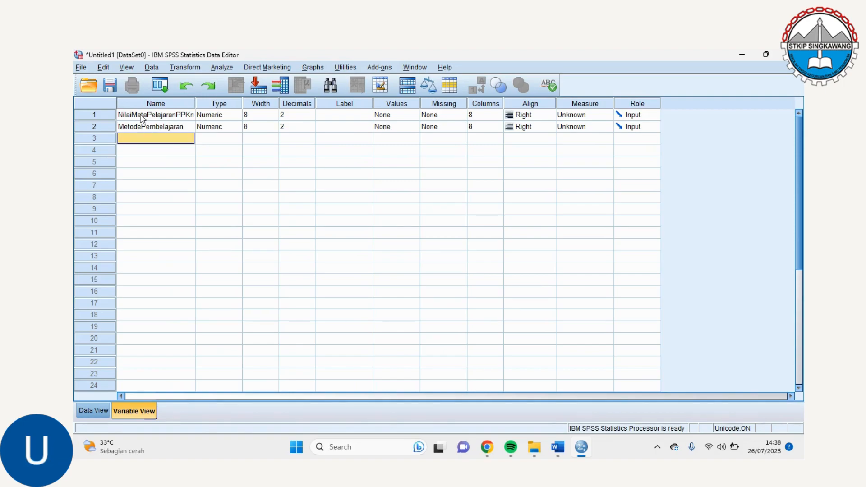
Add a third variable named JenisKelamin
type("Jenis")
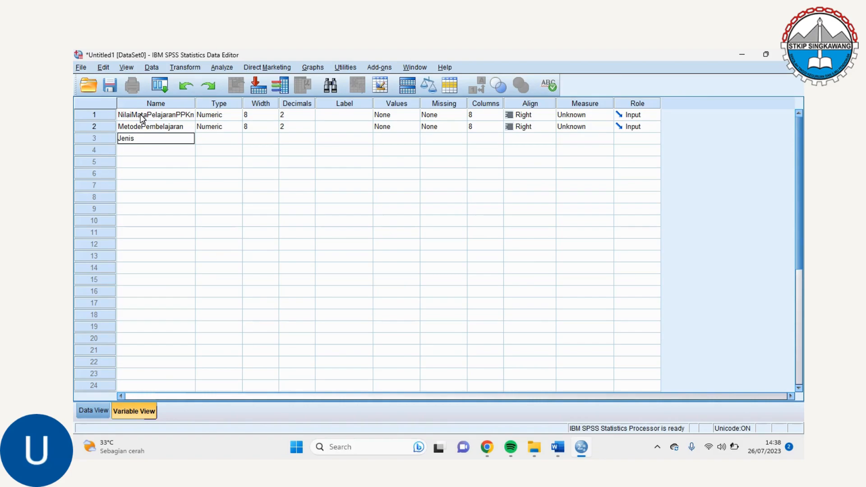
type("Kelamin")
key("Return")
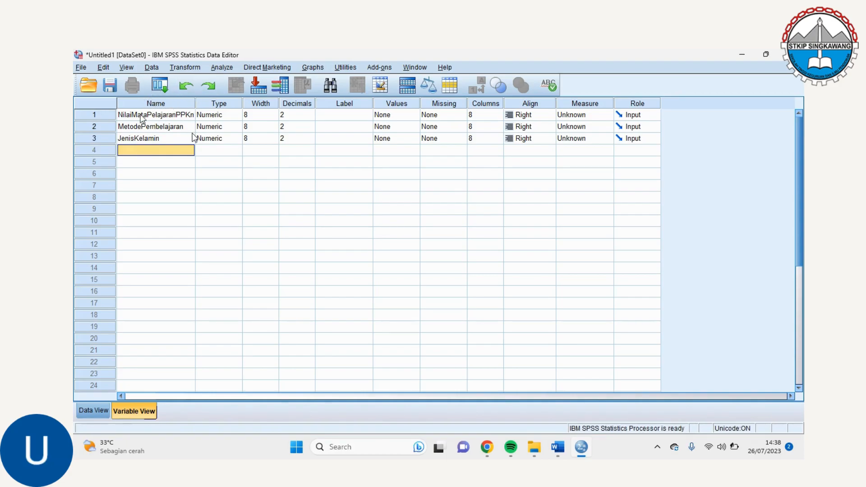
Set the decimals to 0 for NilaiMataPelajaranPPKn, MetodePembelajaran and JenisKelamin
left_click(310, 118)
left_click(310, 117)
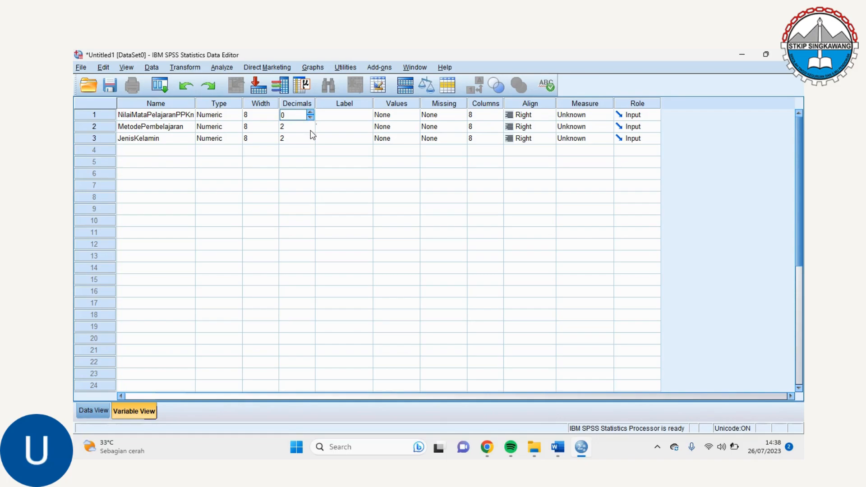
left_click(310, 131)
left_click(310, 129)
left_click(311, 140)
left_click(311, 141)
Label the NilaiMataPelajaranPPKn variable "Nilai Mata Pelajaran PPKn"
left_click(344, 115)
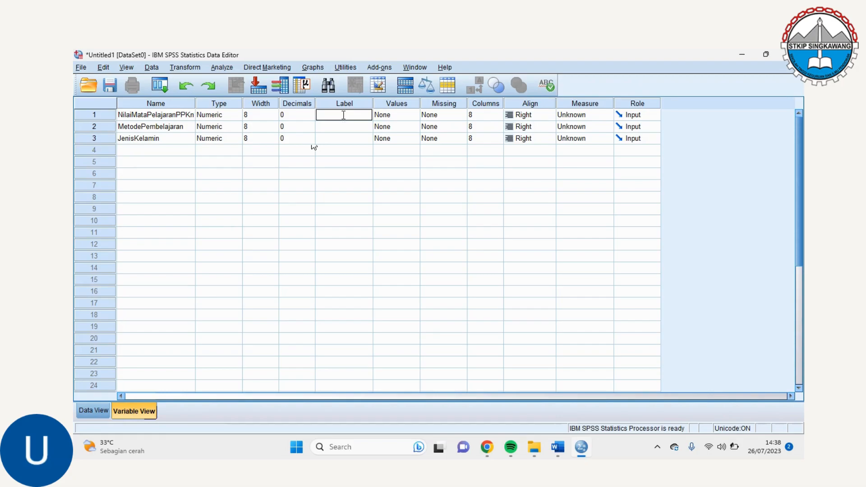
type("Nilai Mata Pelajaran PP")
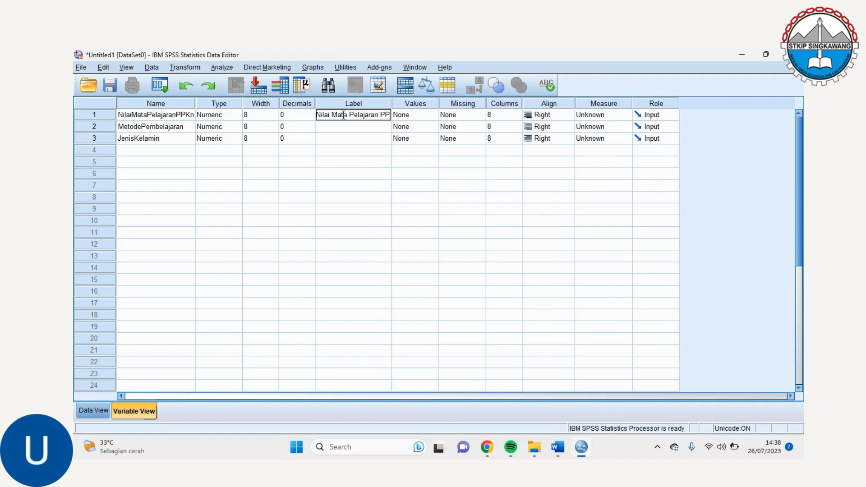
type("Kn")
key("Return")
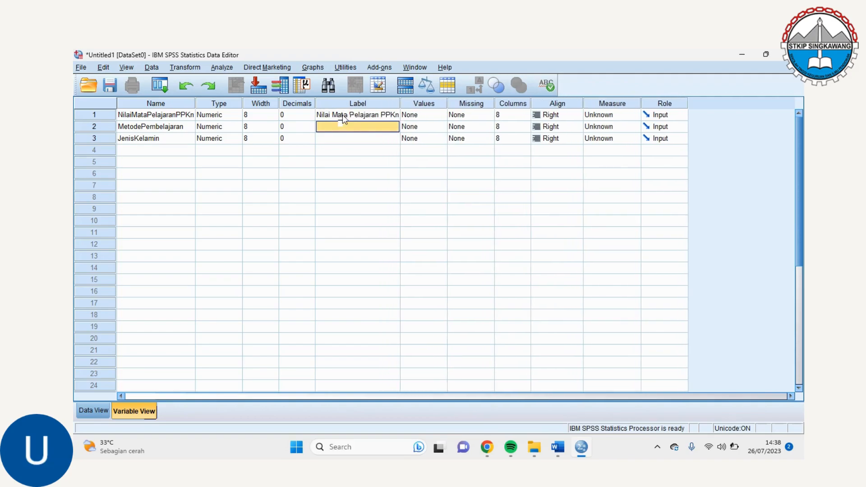
Label the MetodePembelajaran variable "Metode Pembelajaran"
type("M")
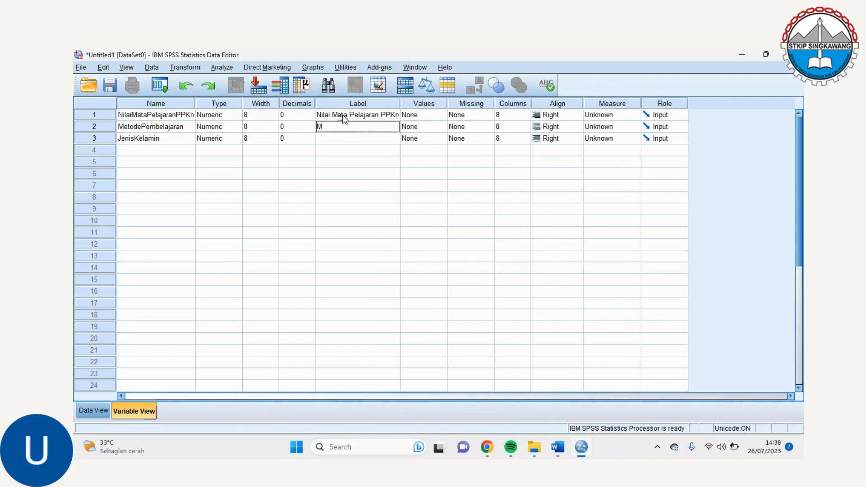
type("etode Pembera")
key("BackSpace")
type("lajaran")
key("Return")
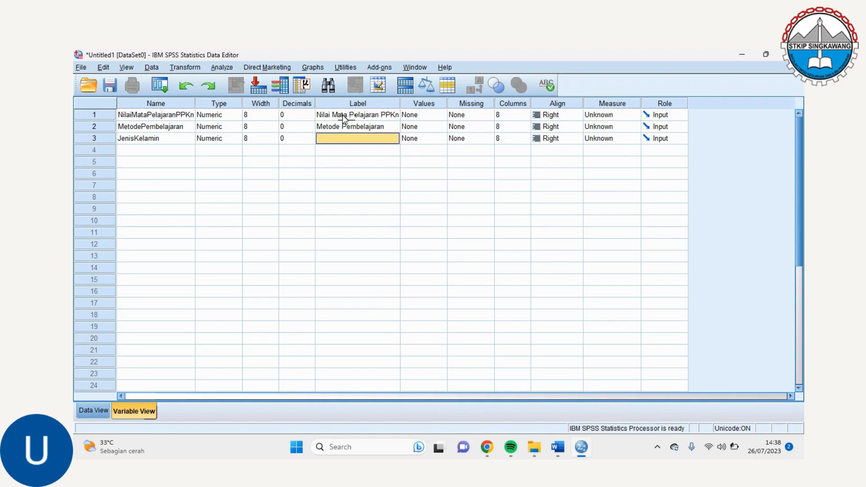
Label the JenisKelamin variable "Jenis Kelamin"
type("Jenis")
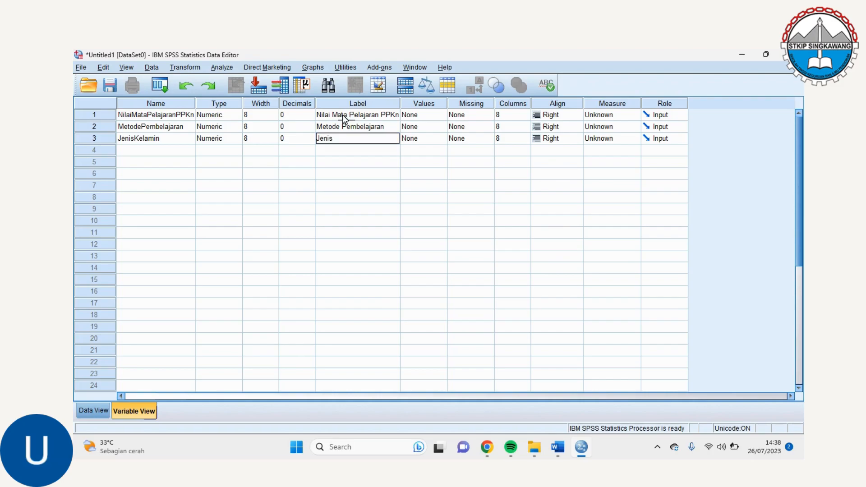
type(" Kelamin")
Open the value labels of MetodePembelajaran and add value 1 with the label "Teori"
left_click(441, 128)
left_click(442, 128)
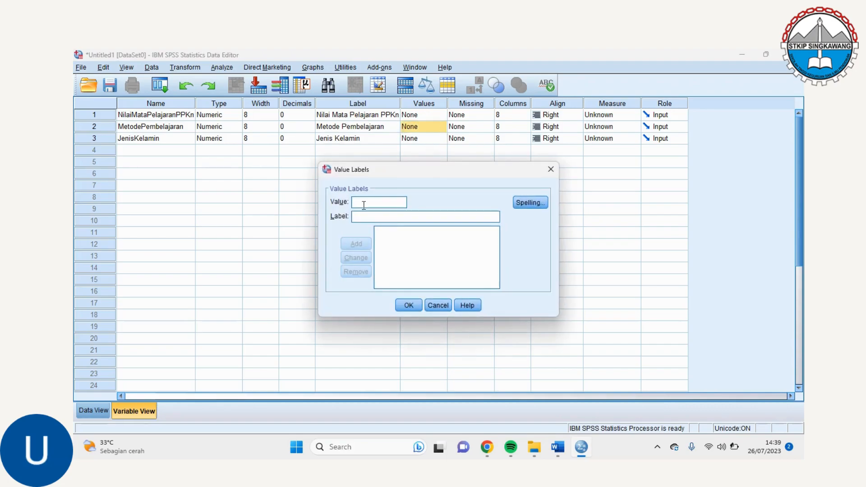
type("1")
left_click(359, 217)
type("Teori")
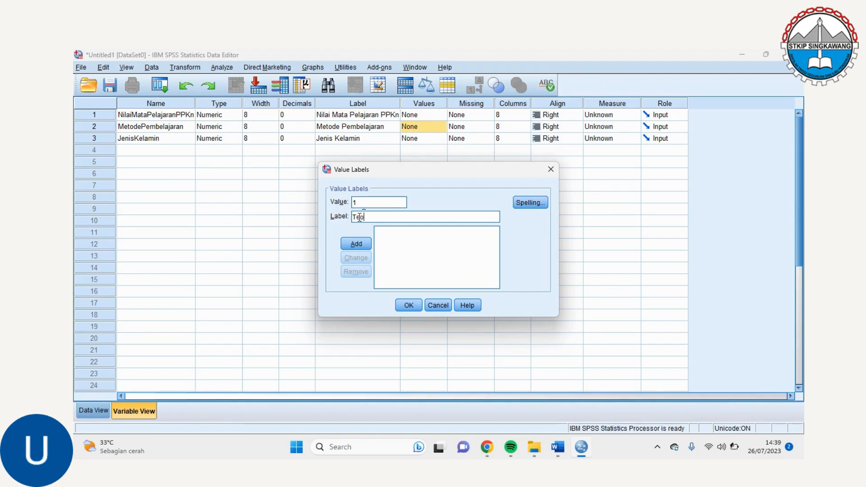
left_click(358, 244)
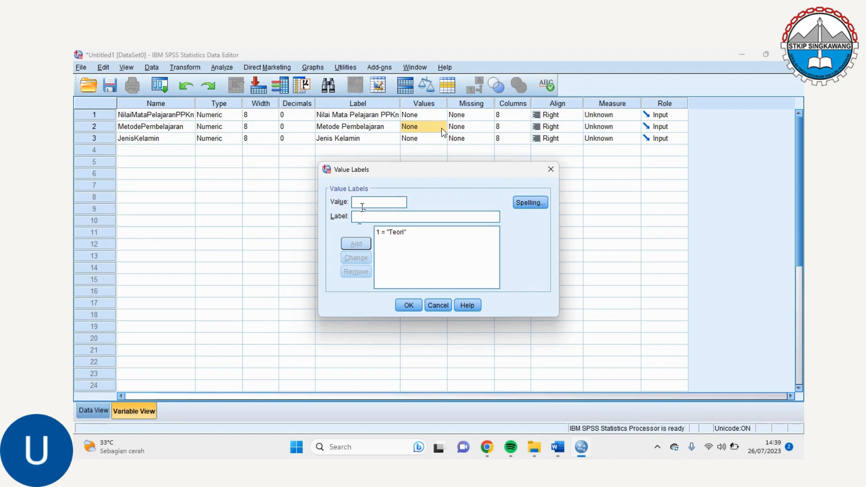
Add value 2 with the label "Ceramah" to the MetodePembelajaran value labels
type("2")
left_click(360, 215)
type("Cera")
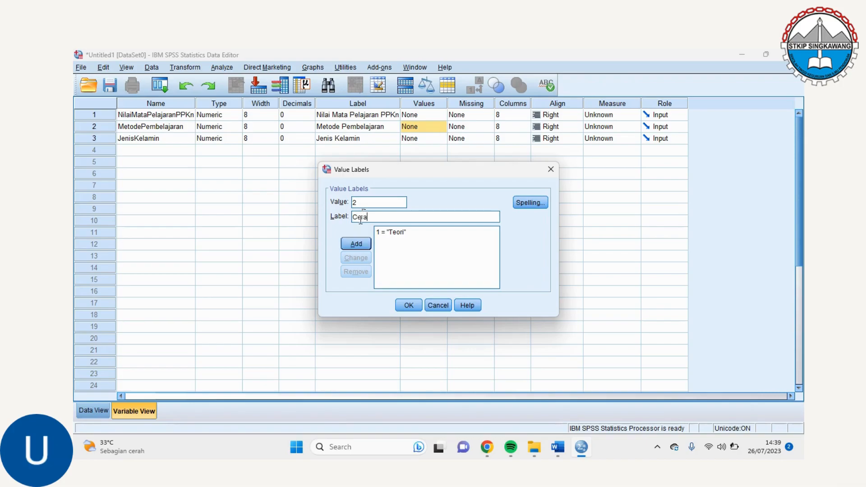
type("mah")
left_click(356, 244)
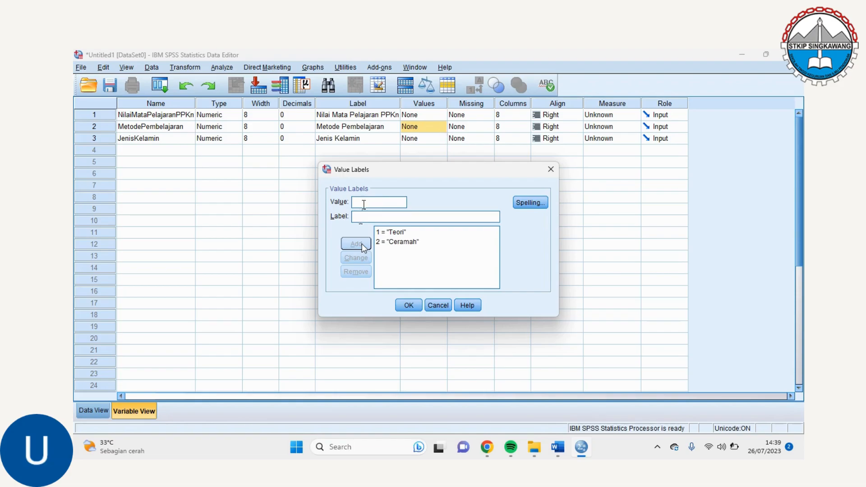
Add value 3 with the label "Diskusi" for MetodePembelajaran and apply the value labels
type("3")
key("Tab")
type("Diskusi")
left_click(364, 249)
left_click(409, 306)
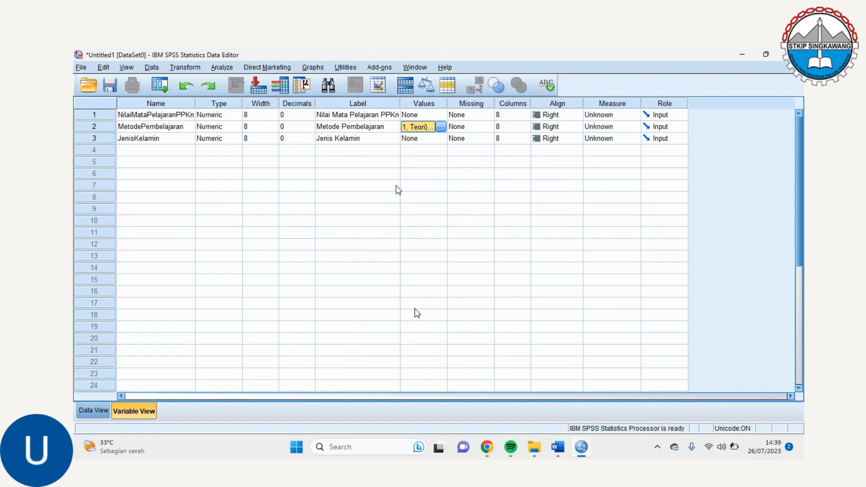
Open the value labels of JenisKelamin and add value 1 with the label "Laki-laki"
left_click(444, 138)
left_click(440, 139)
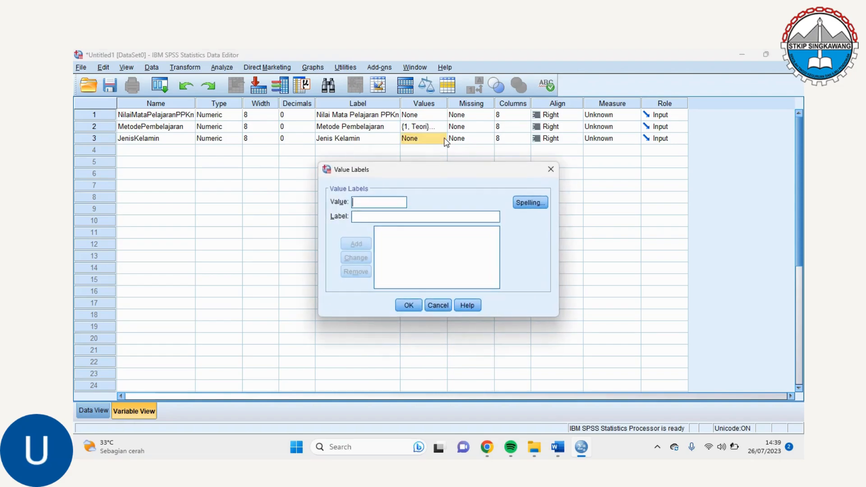
type("1")
left_click(360, 216)
type("Laki-laki")
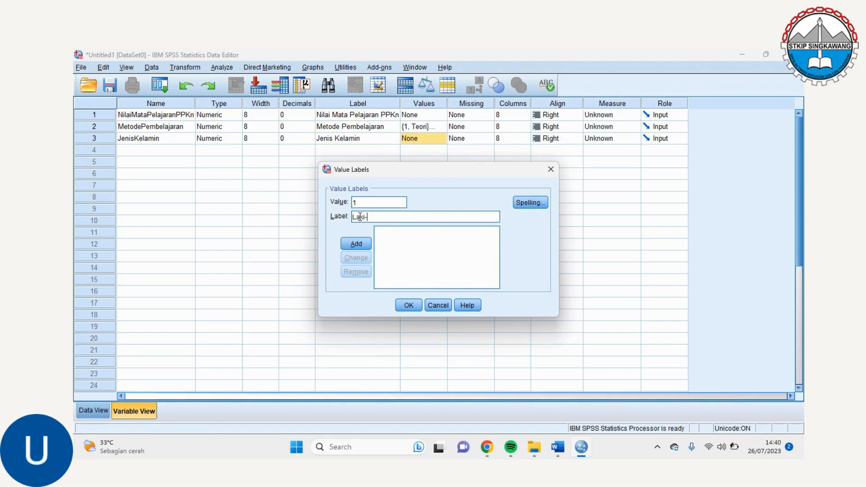
left_click(362, 244)
Add value 2 with the label "Perempuan" for JenisKelamin and apply the value labels
type("2")
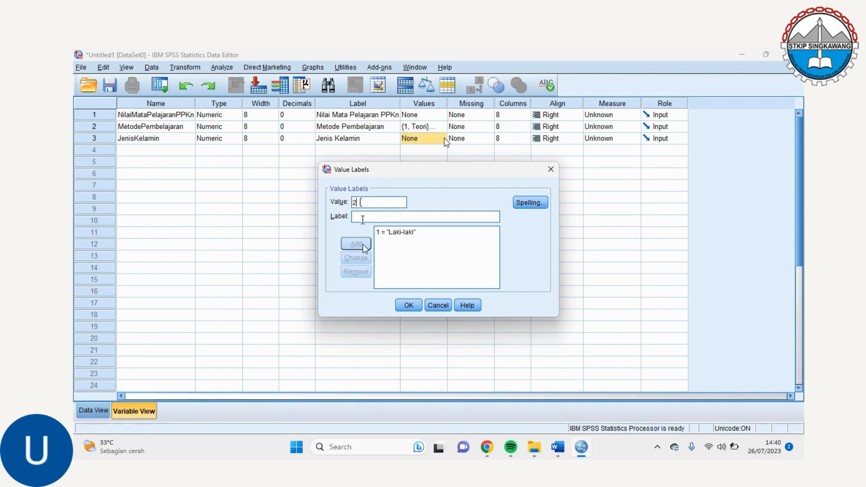
left_click(363, 219)
type("Perempuan")
left_click(364, 244)
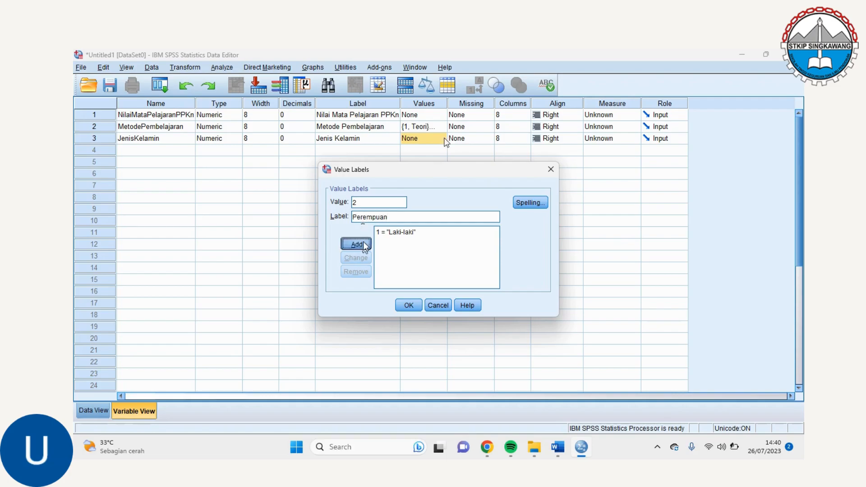
left_click(409, 305)
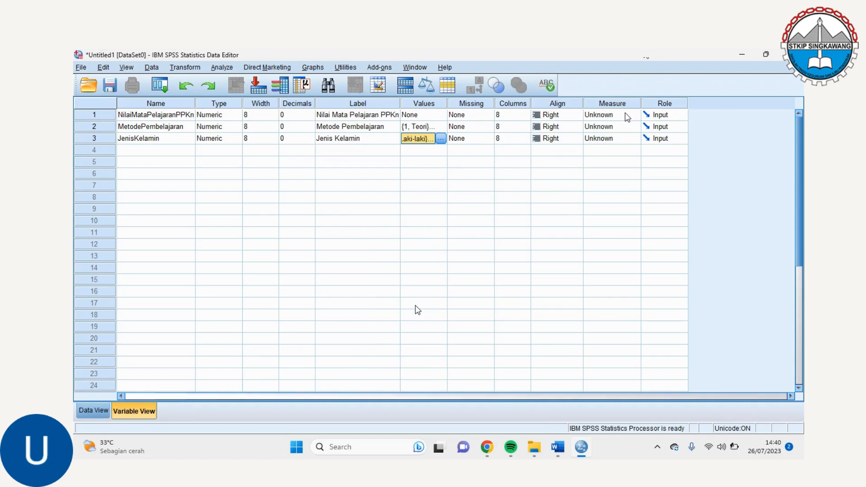
Set the measurement level to Scale for NilaiMataPelajaranPPKn and to Nominal for MetodePembelajaran and JenisKelamin
left_click(627, 118)
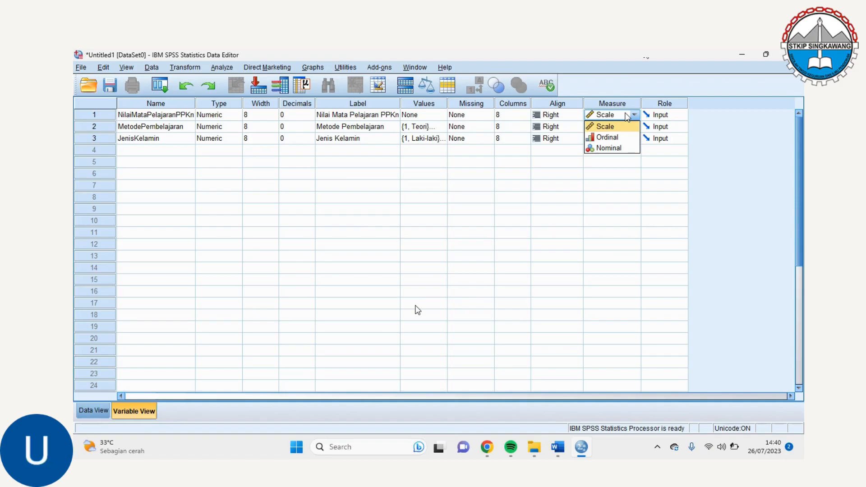
left_click(626, 128)
left_click(626, 129)
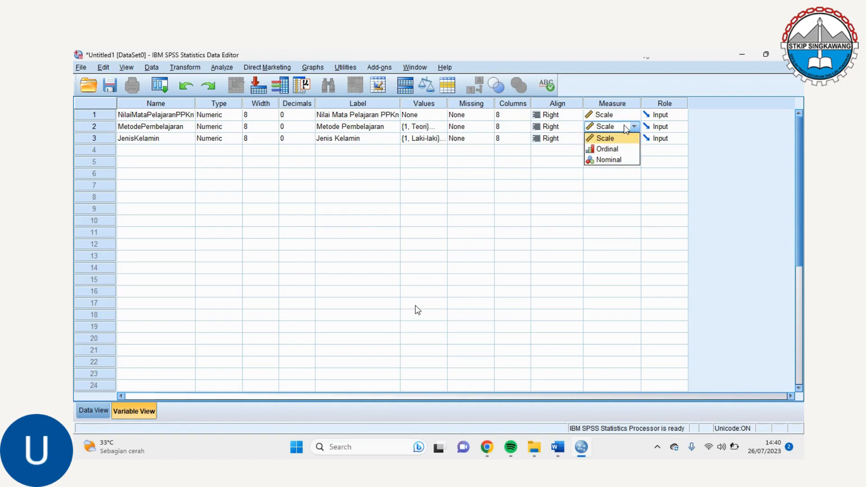
left_click(624, 159)
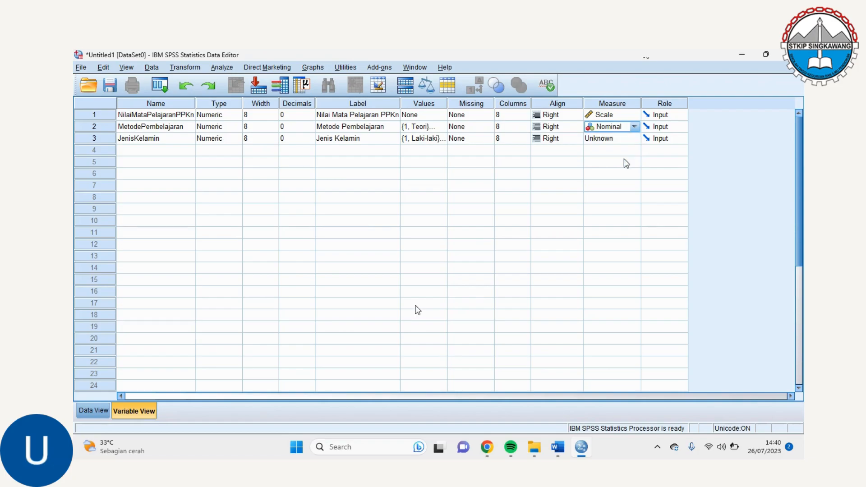
left_click(629, 138)
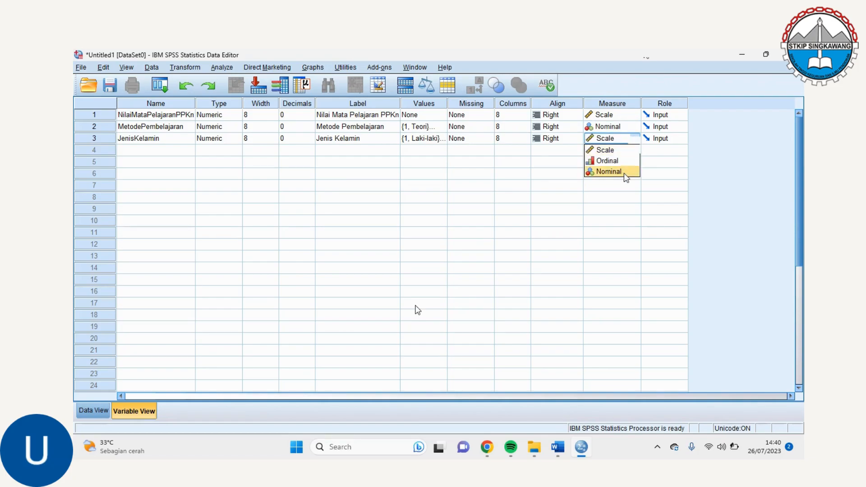
left_click(624, 172)
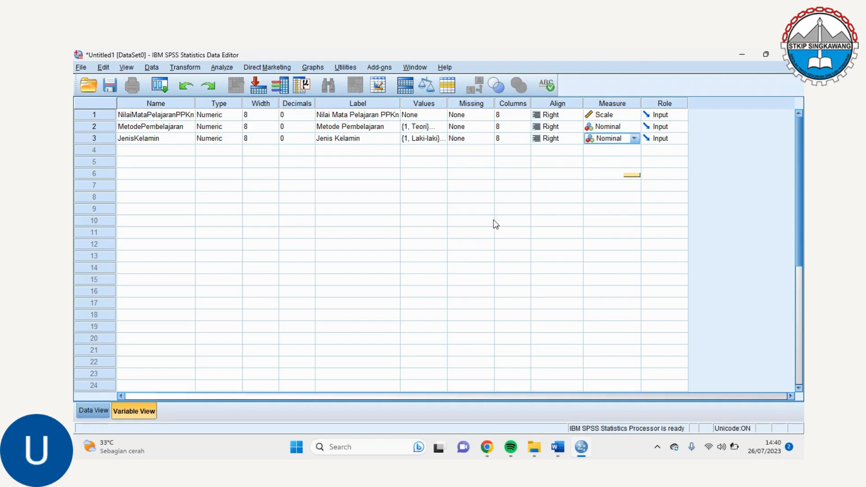
Switch to the Data View and set up a General Linear Model Univariate analysis with Nilai Mata Pelajaran PPKn as the dependent variable
left_click(98, 411)
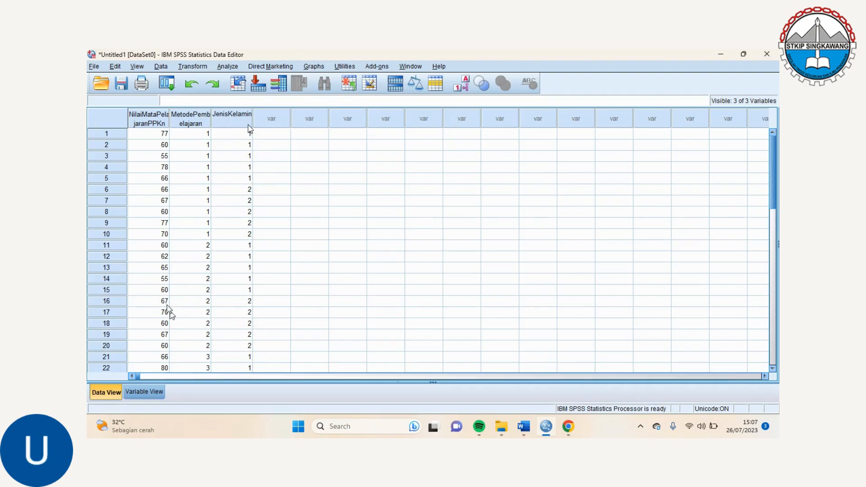
left_click(230, 68)
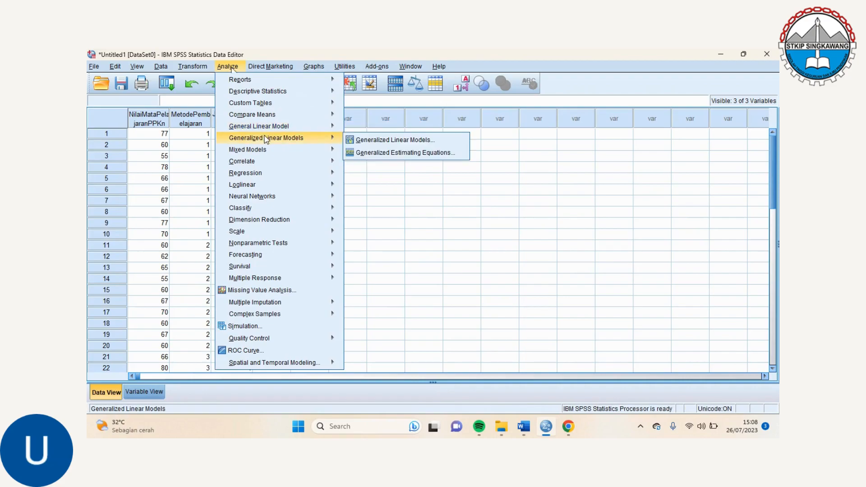
mouse_move(268, 133)
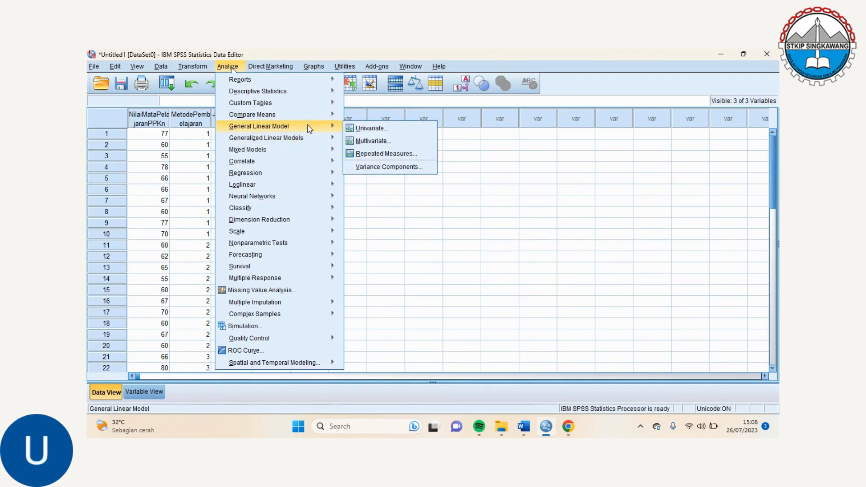
left_click(363, 132)
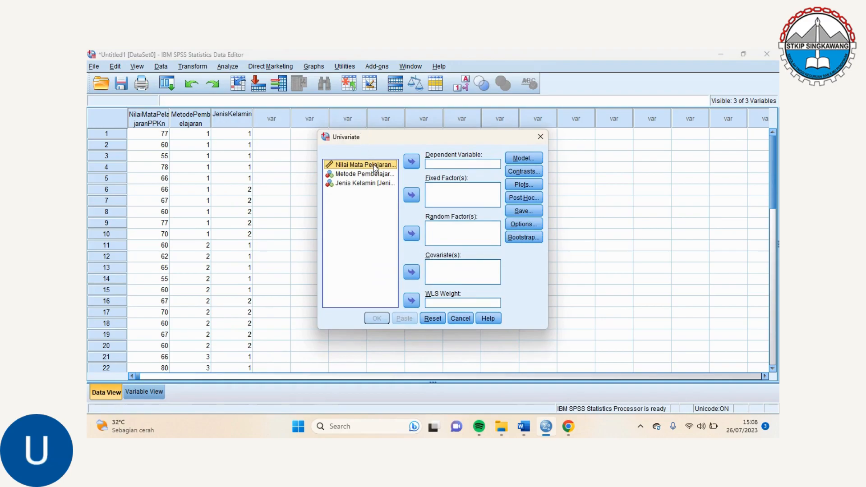
left_click(411, 161)
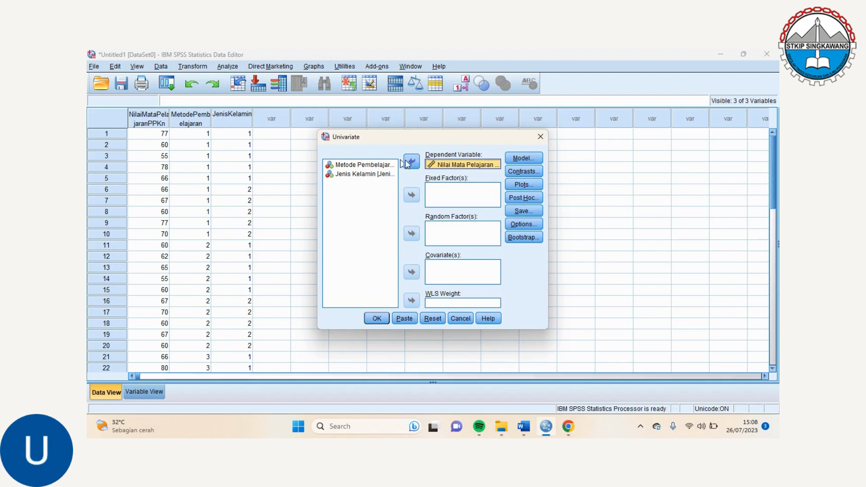
Assign Metode Pembelajaran and Jenis Kelamin as fixed factors of the univariate analysis
left_click(378, 166)
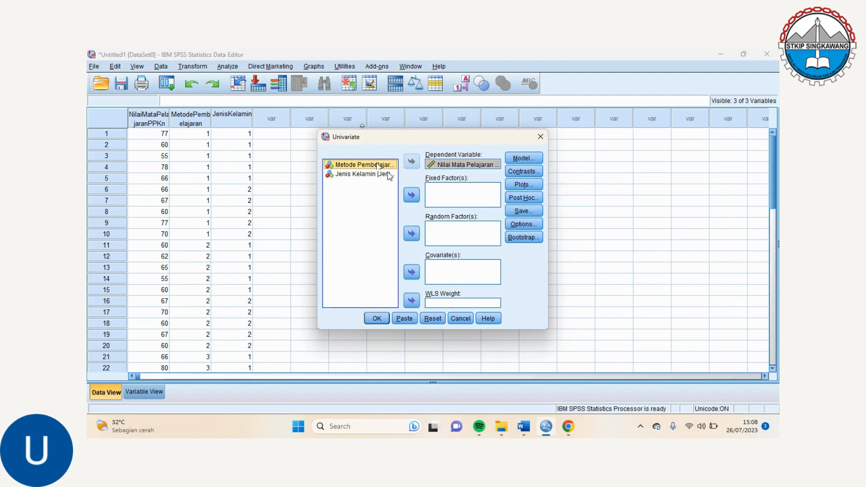
left_click(412, 195)
left_click(381, 166)
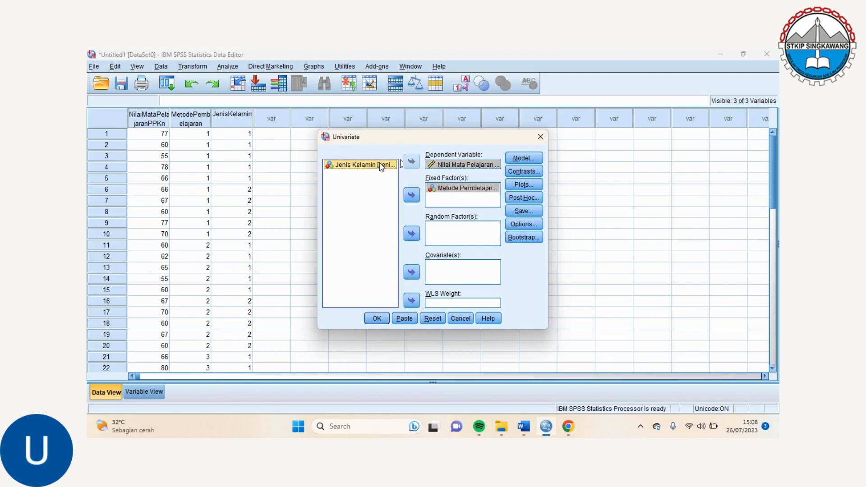
left_click(411, 195)
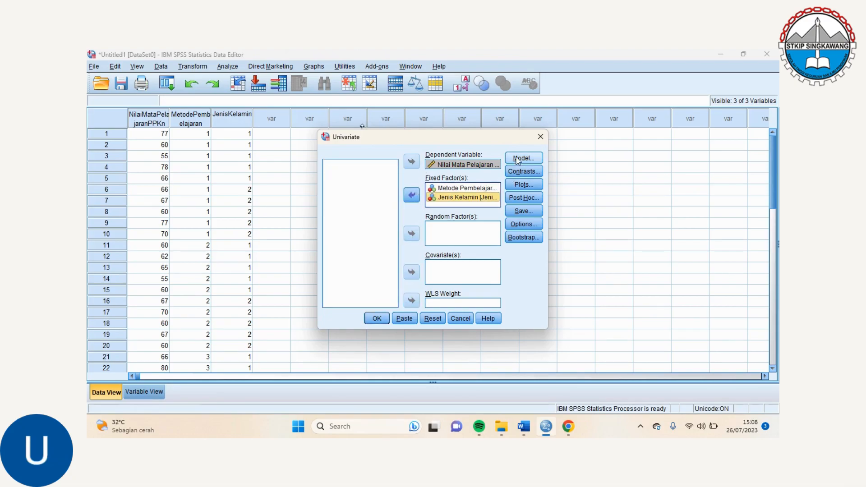
Have the univariate analysis save the unstandardized residuals as a new variable and run it
left_click(527, 209)
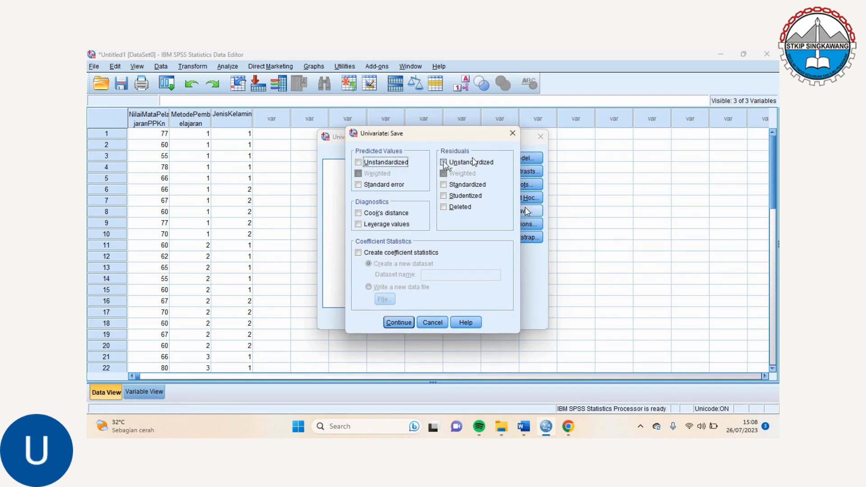
left_click(445, 163)
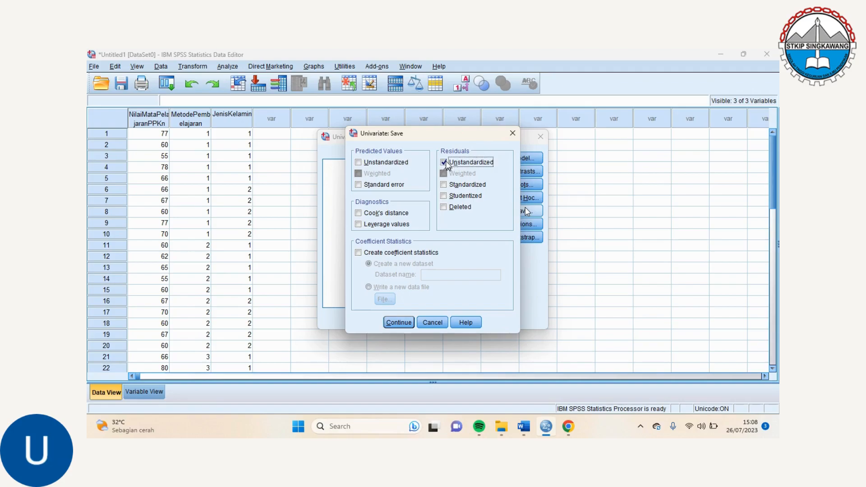
left_click(392, 323)
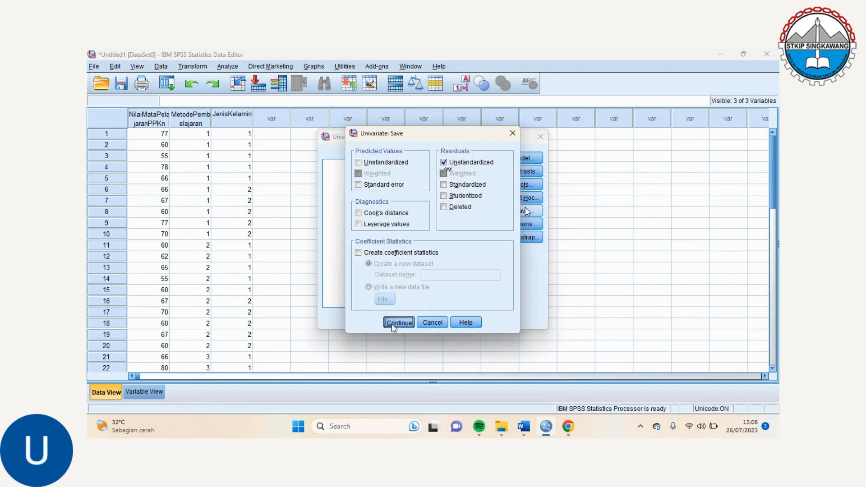
left_click(379, 319)
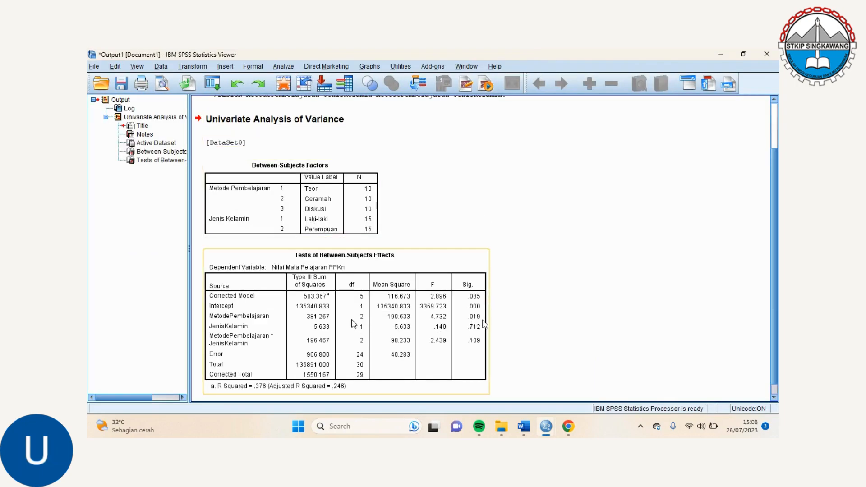
Return to the data and set up an Explore analysis with Residual for NilaiMataPelajaranPPKn as the dependent variable
left_click(721, 54)
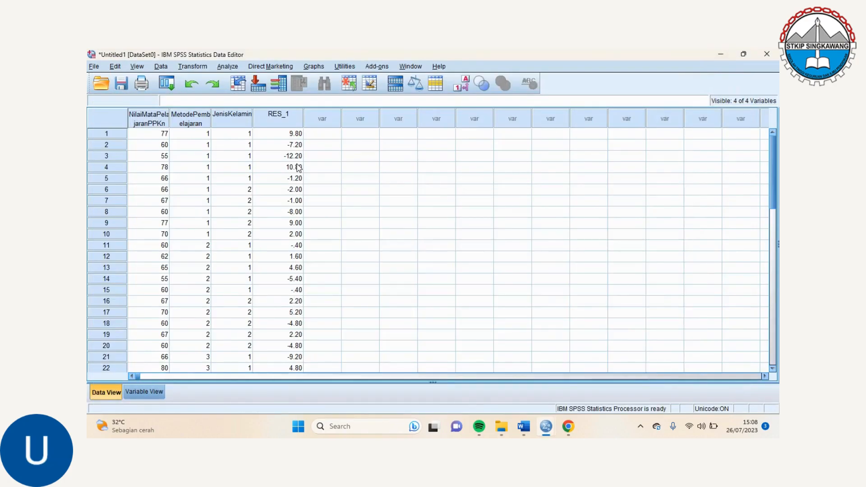
left_click(233, 67)
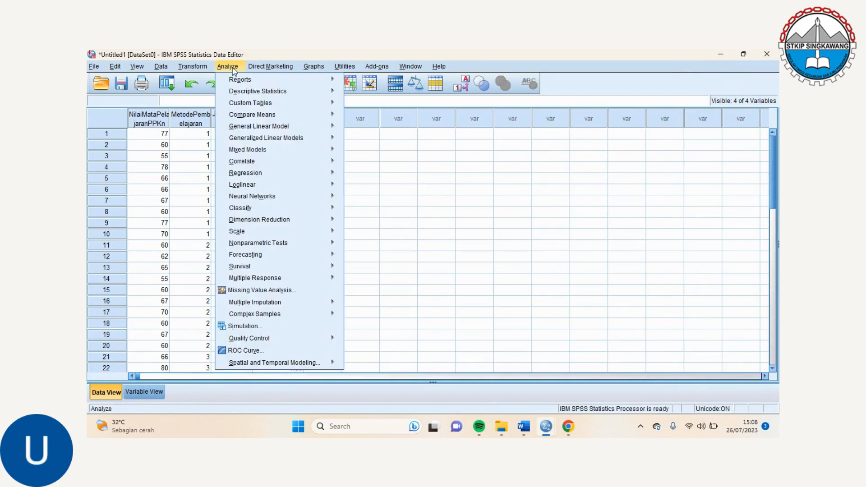
mouse_move(258, 92)
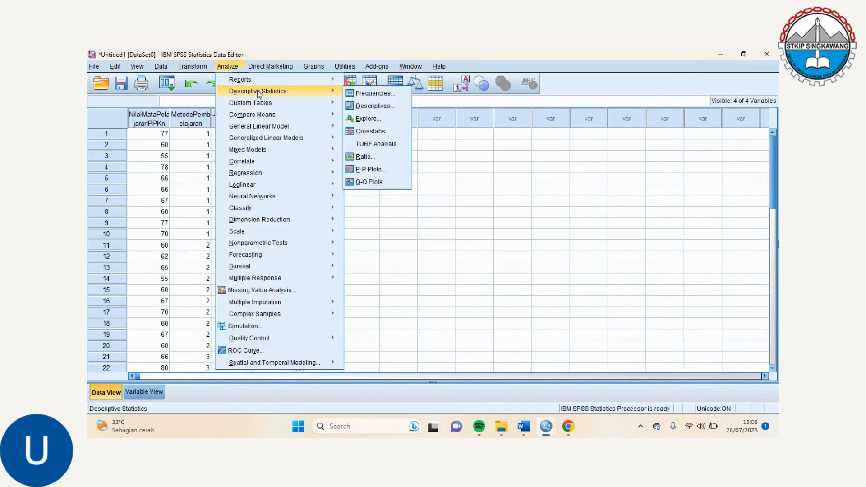
left_click(368, 119)
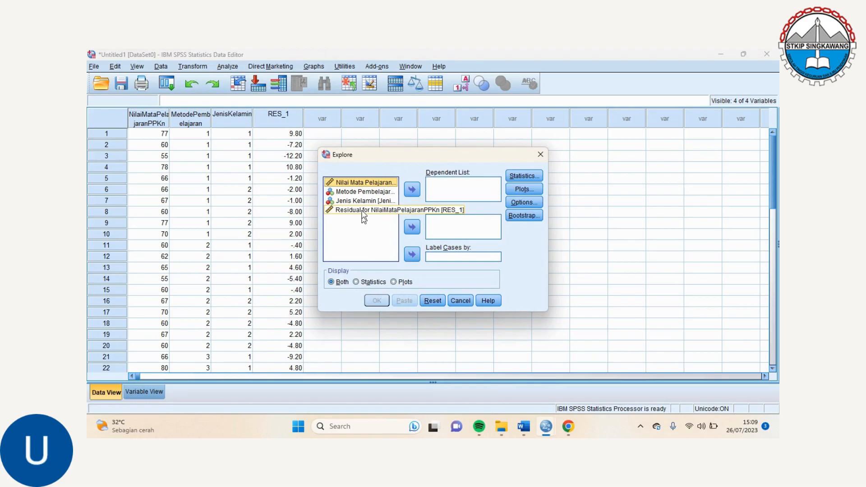
left_click(362, 211)
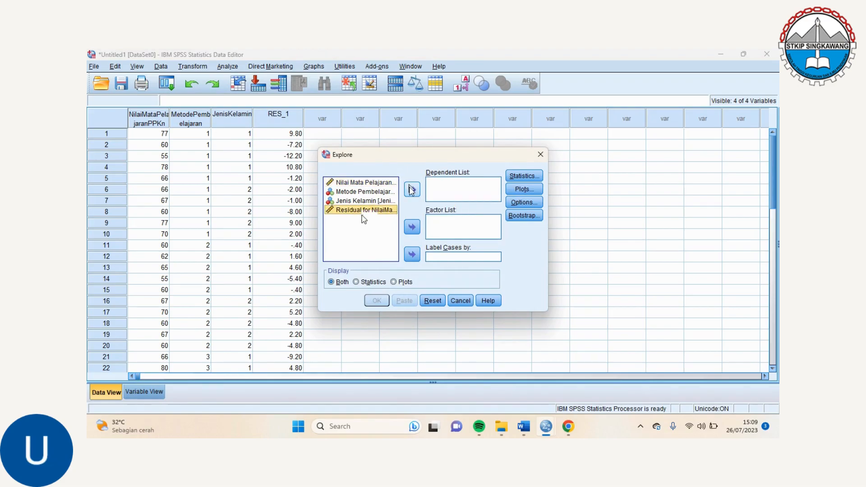
left_click(412, 190)
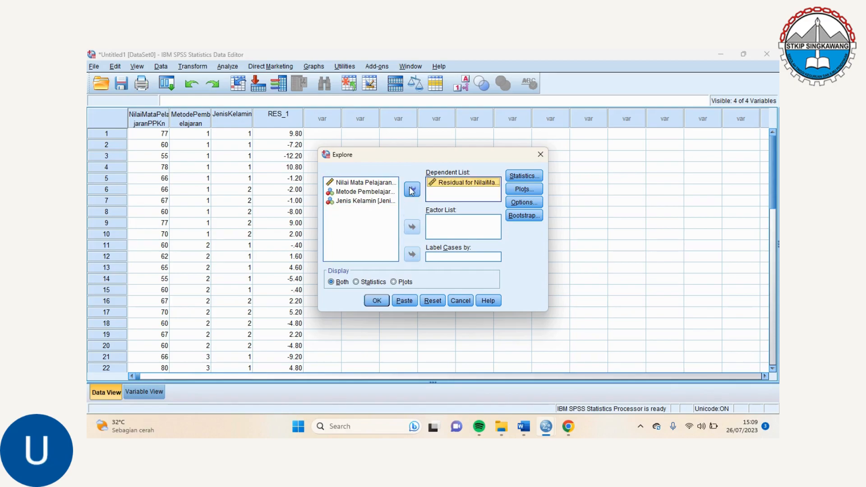
Include a histogram and normality plots with tests in the Explore analysis and run it
left_click(536, 188)
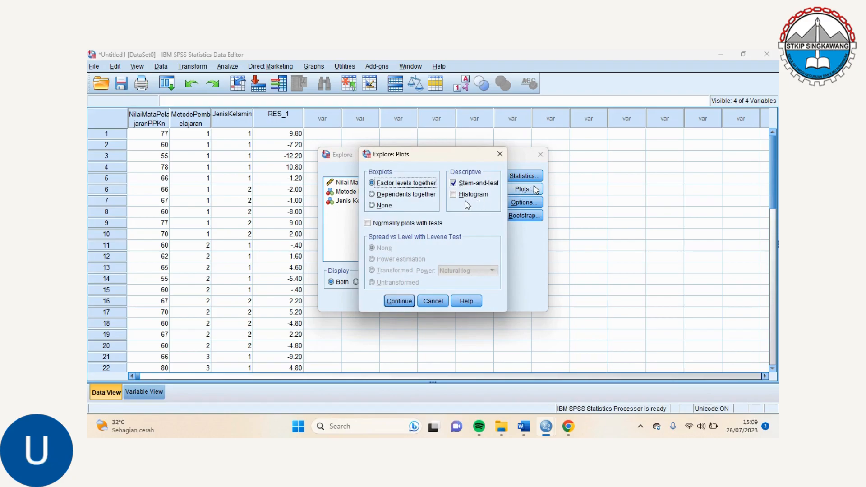
left_click(454, 195)
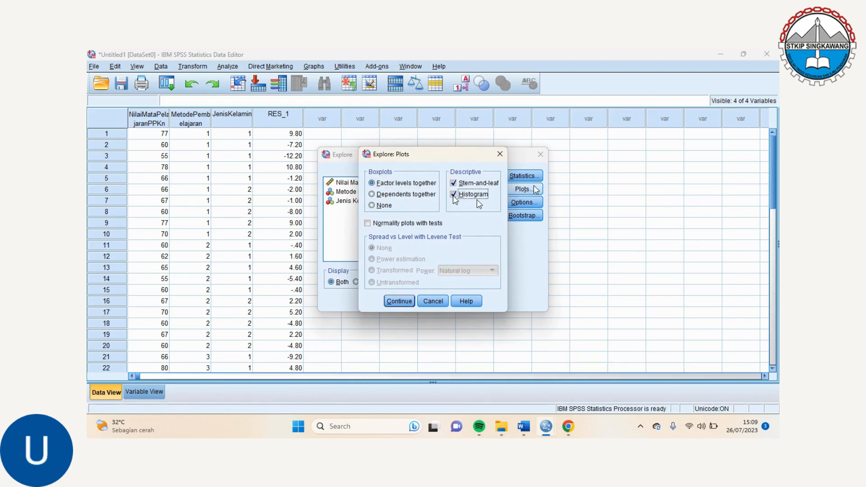
left_click(368, 223)
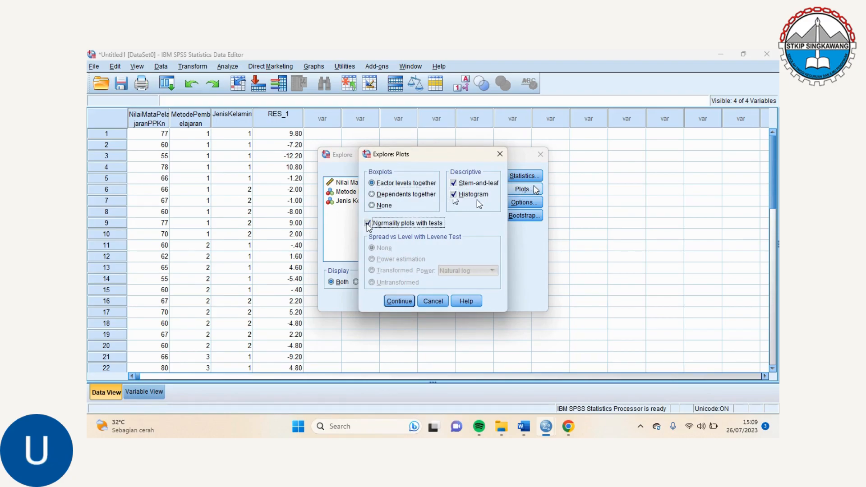
left_click(402, 301)
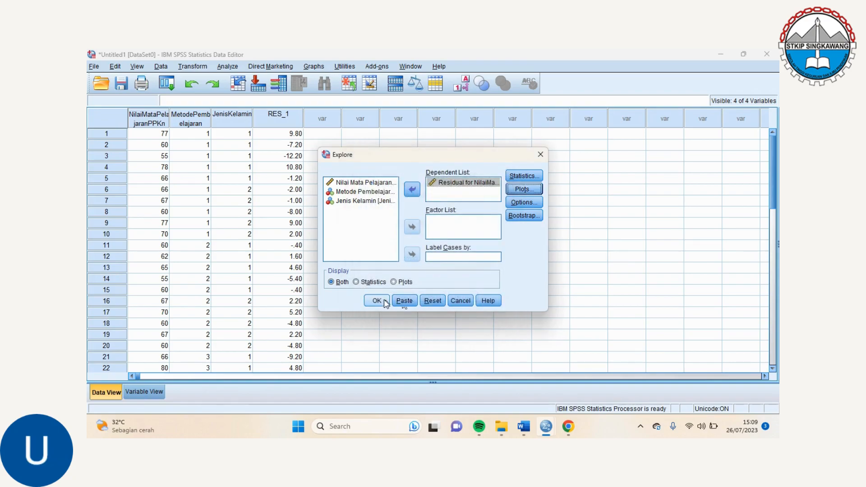
left_click(384, 301)
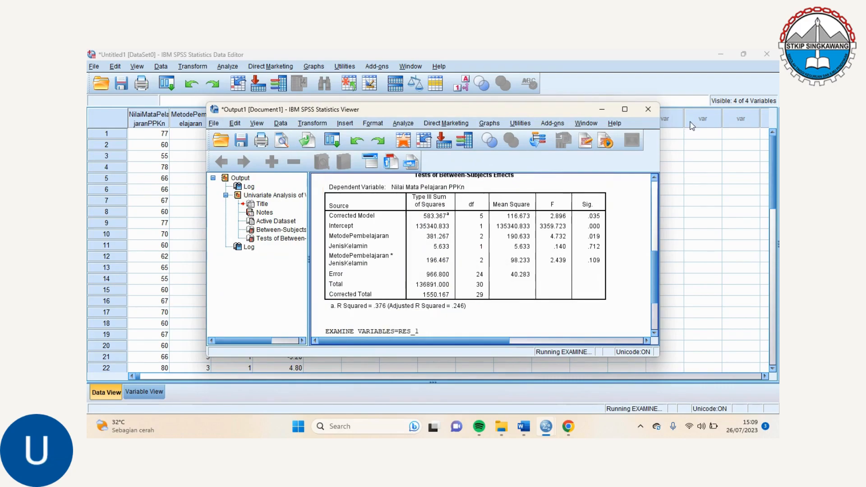
Maximize the output window and examine the Explore results for the residuals, including the Tests of Normality table
left_click(625, 110)
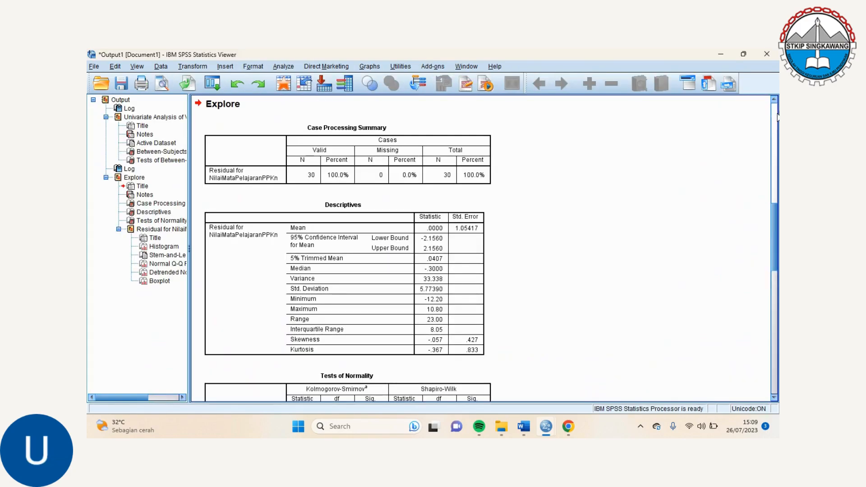
left_click_drag(774, 259, 774, 132)
left_click(776, 201)
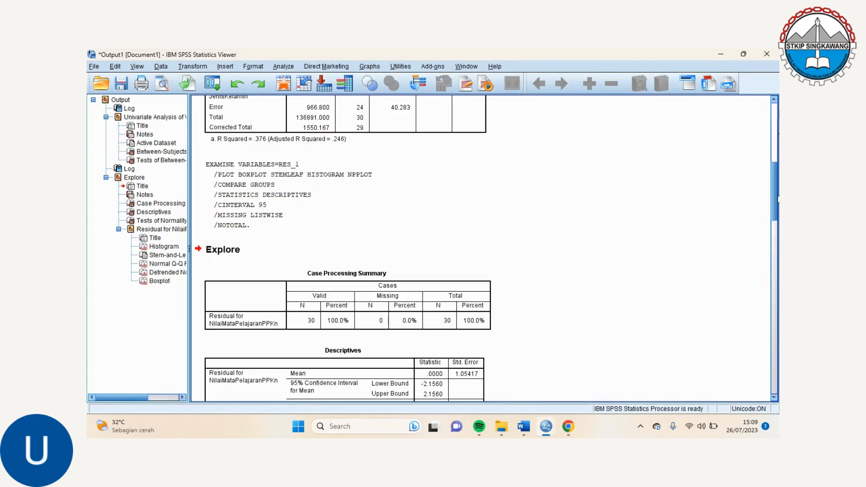
left_click(776, 226)
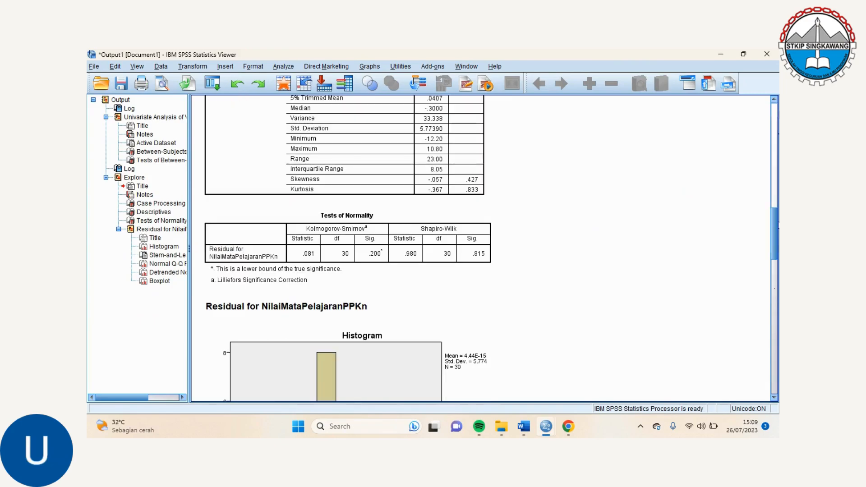
left_click(775, 293)
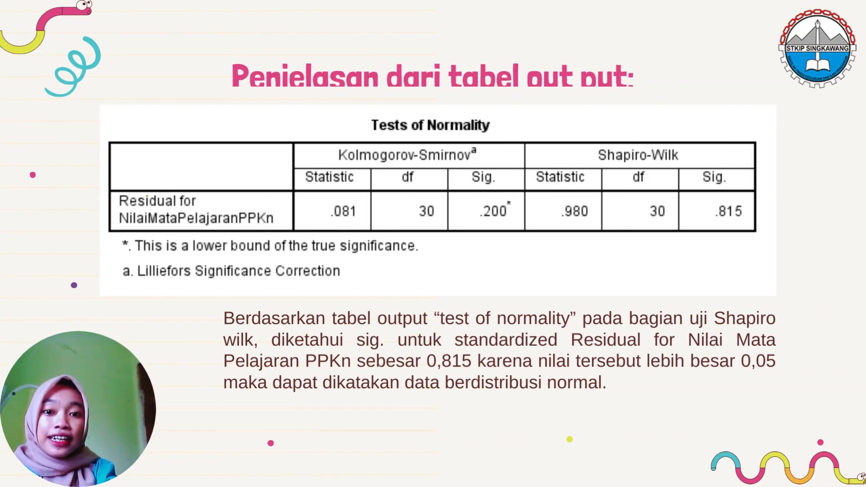
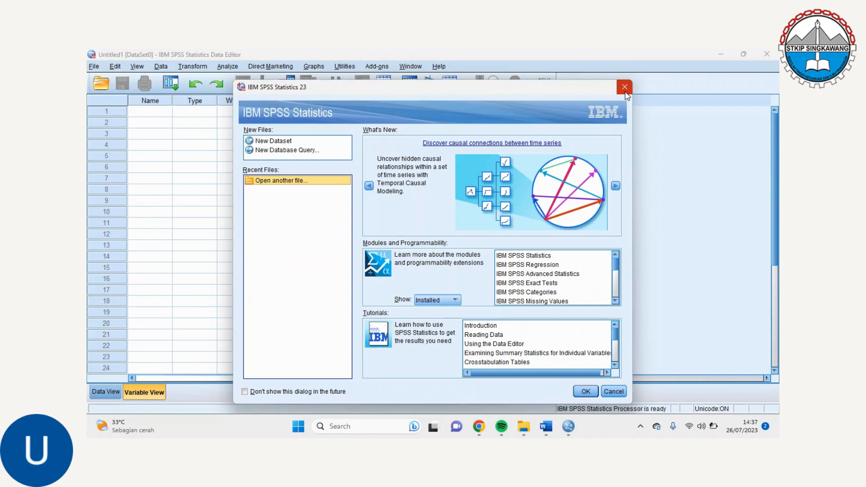
Dismiss the welcome dialog and define a first variable named NilaiMataPelajaranPPKn
left_click(624, 92)
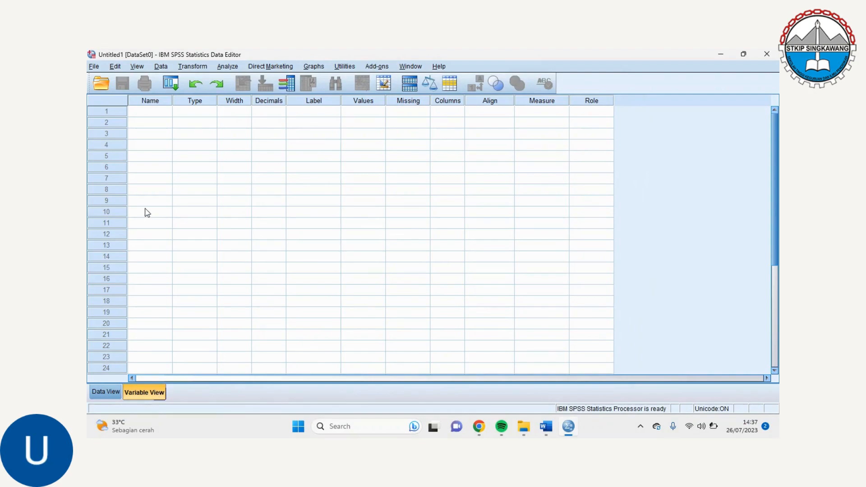
left_click(151, 112)
type("NilaiMa")
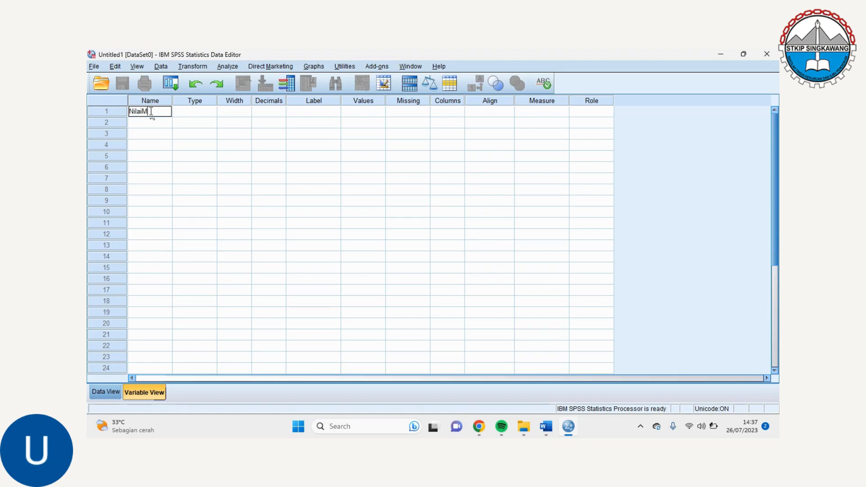
type("taPelajaran")
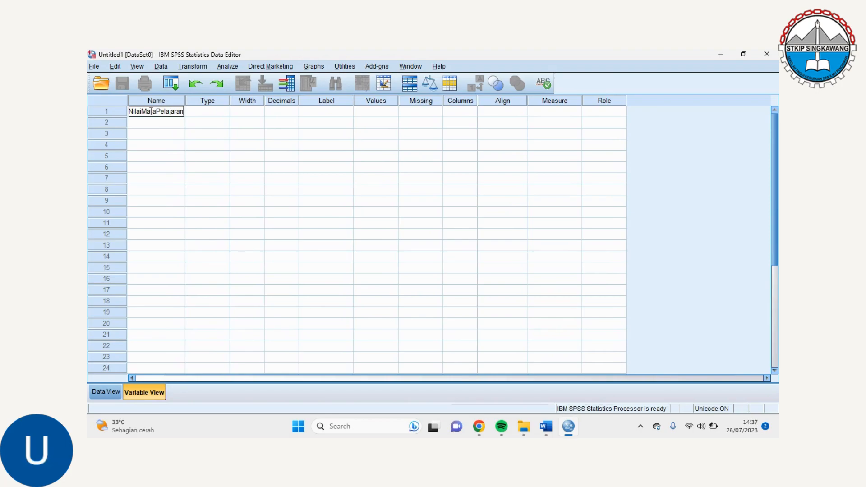
type("PPKn")
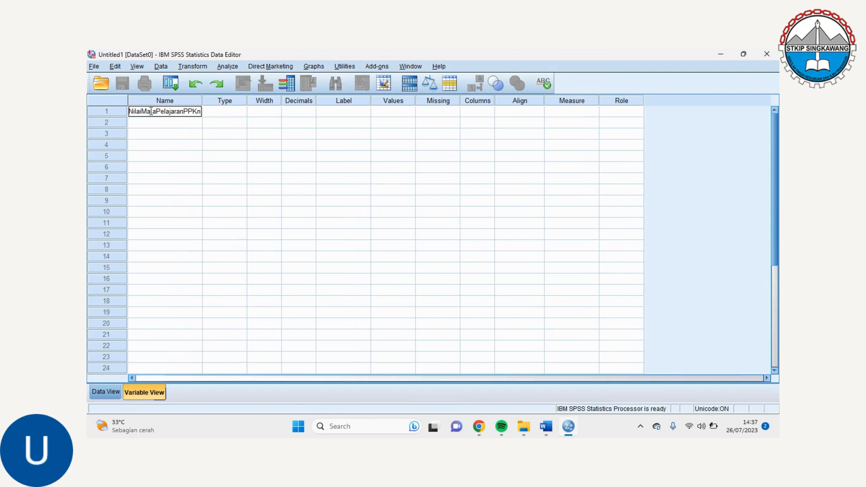
key("Return")
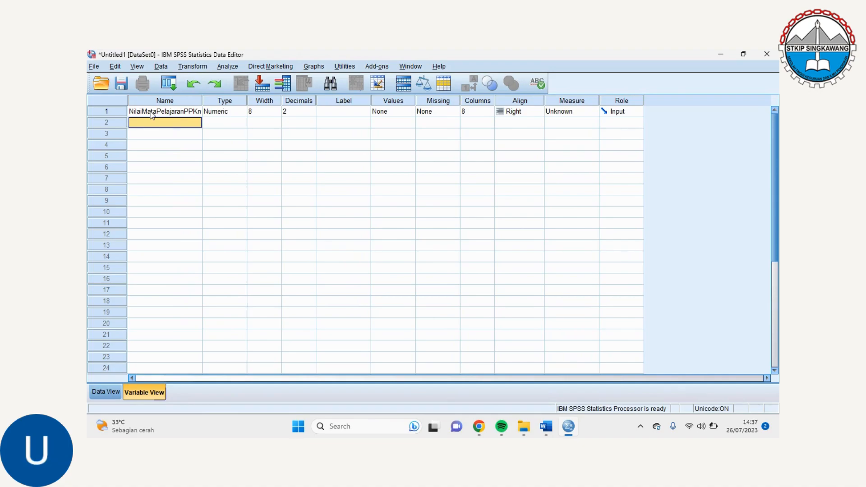
Define the second and third variables as MetodePembelajaran and JenisKelamin
type("MetodePembe")
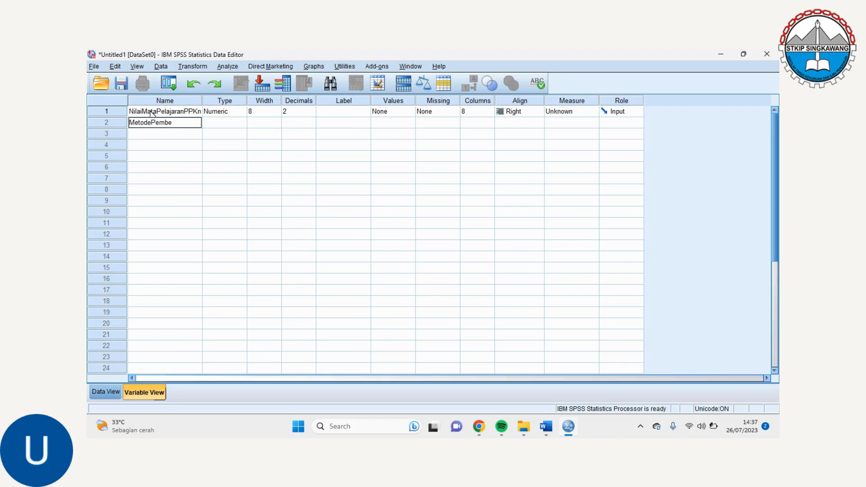
type("lajaran")
key("Return")
type("Jenis")
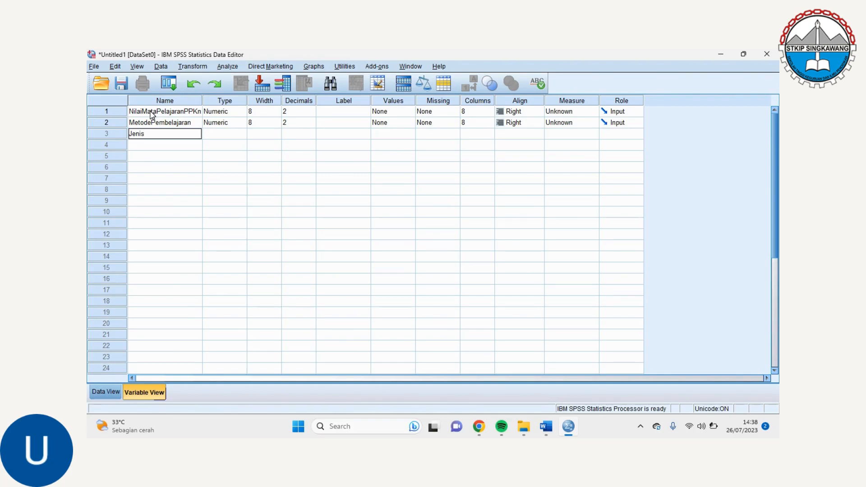
type("Kelamin")
key("Return")
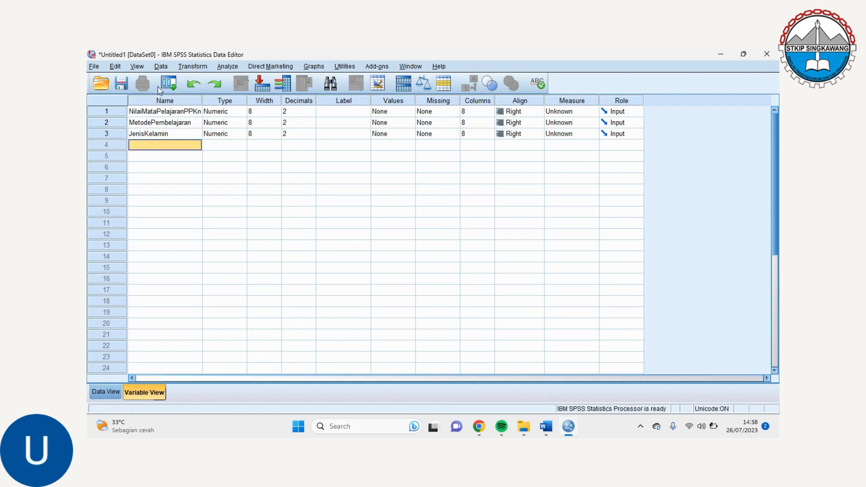
Set the decimals of all three variables to 0
left_click(311, 113)
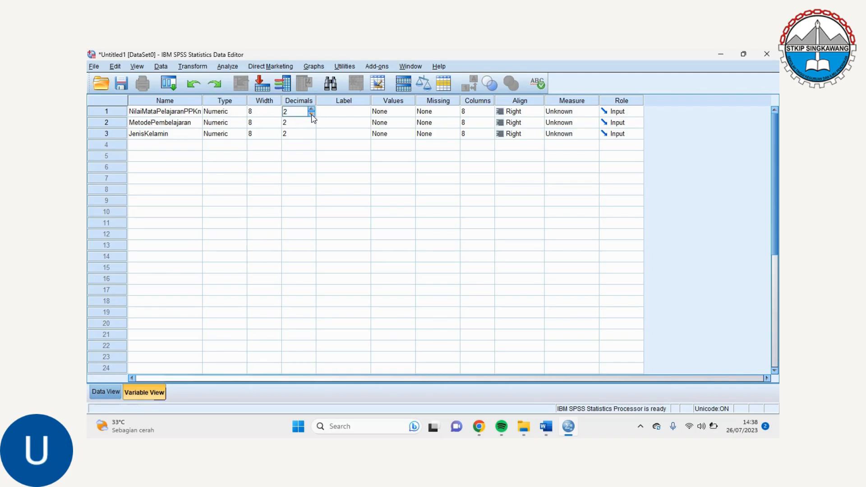
left_click(311, 115)
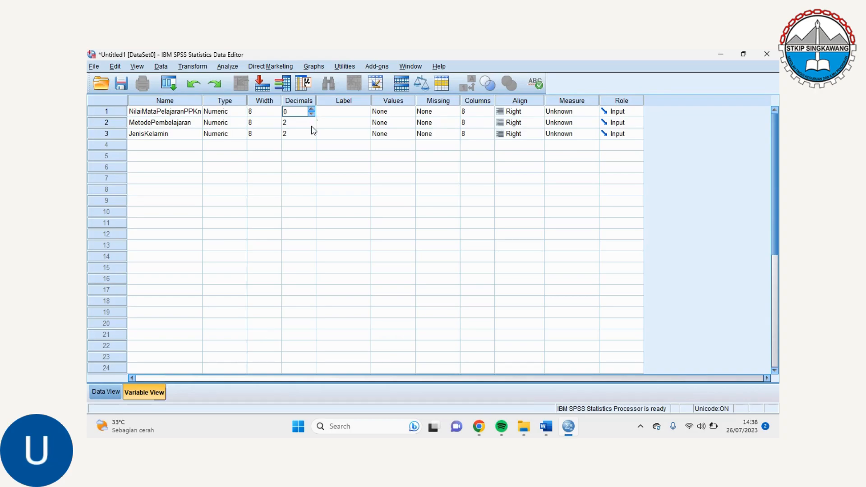
left_click(311, 126)
left_click(311, 126)
left_click(312, 136)
left_click(312, 136)
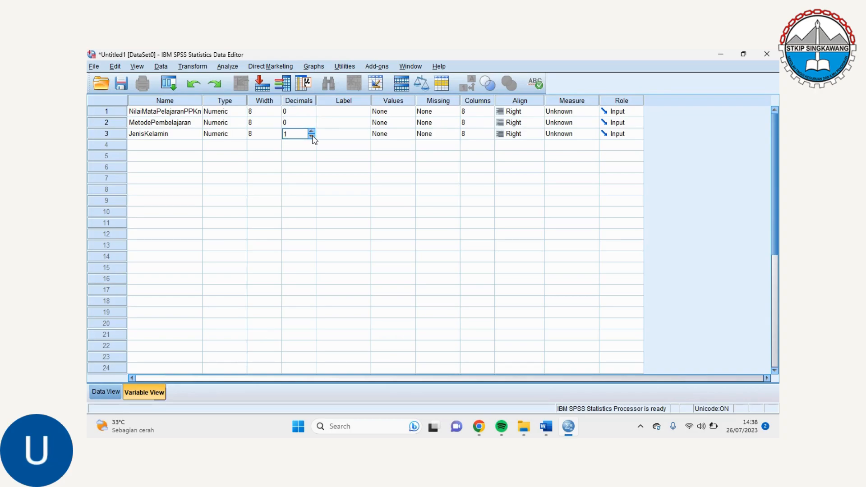
Give the variable NilaiMataPelajaranPPKn the label "Nilai Mata Pelajaran PPKn"
left_click(342, 111)
left_click(343, 111)
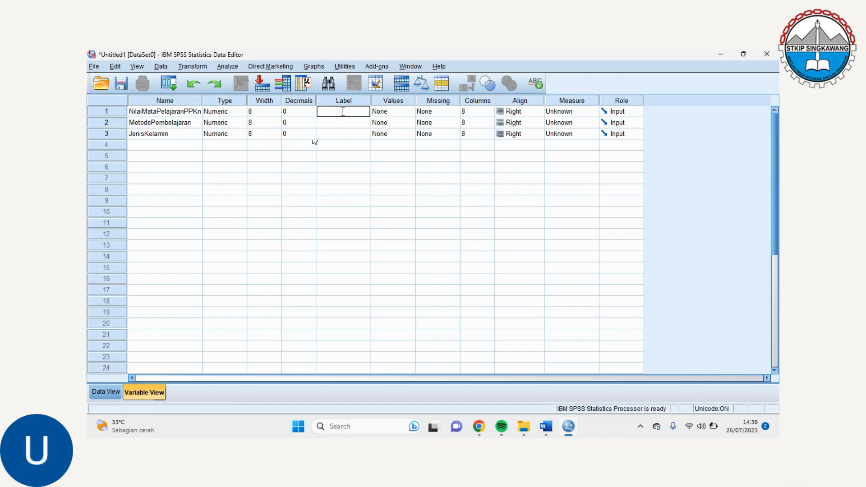
type("Nilai Mata Pelajara")
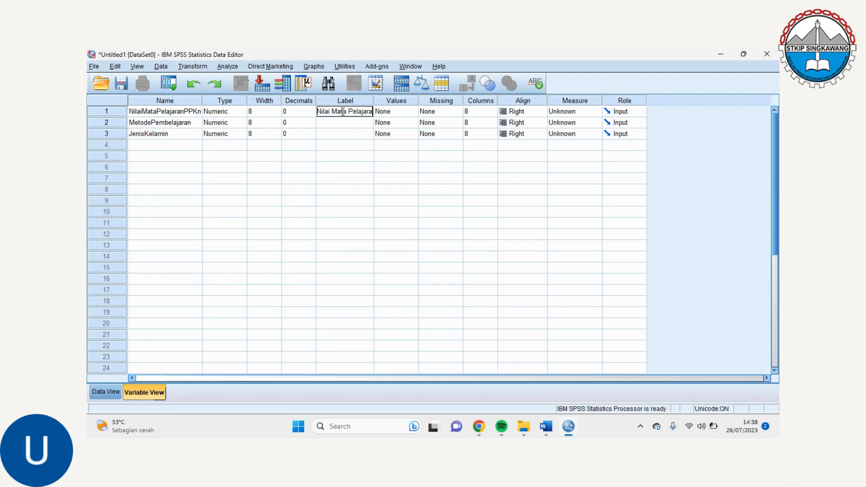
type("n PPKn")
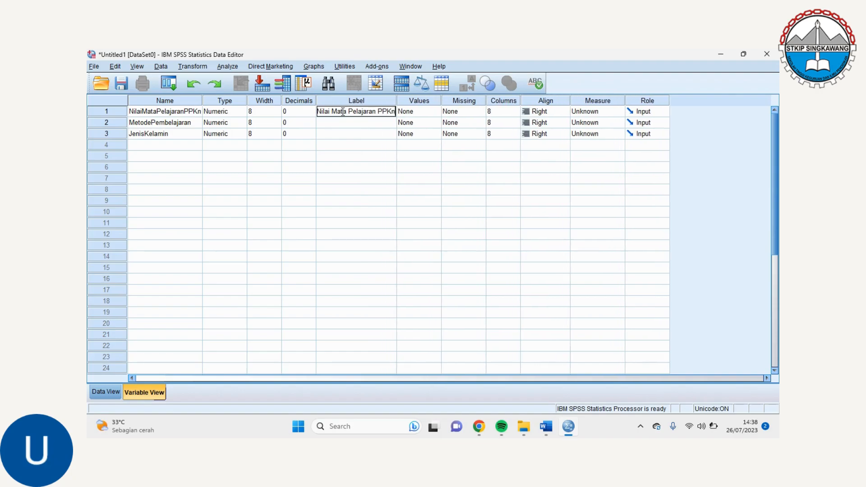
key("Return")
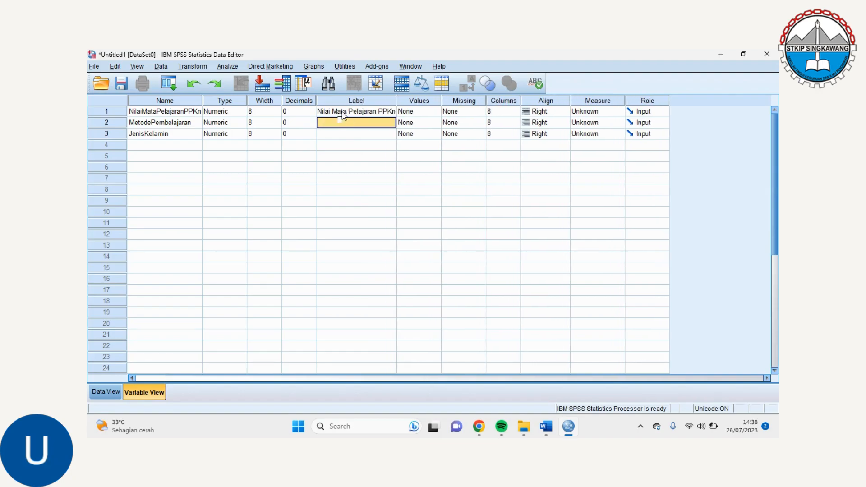
Label MetodePembelajaran as "Metode Pembelajaran" and JenisKelamin as "Jenis Kelamin"
type("Me")
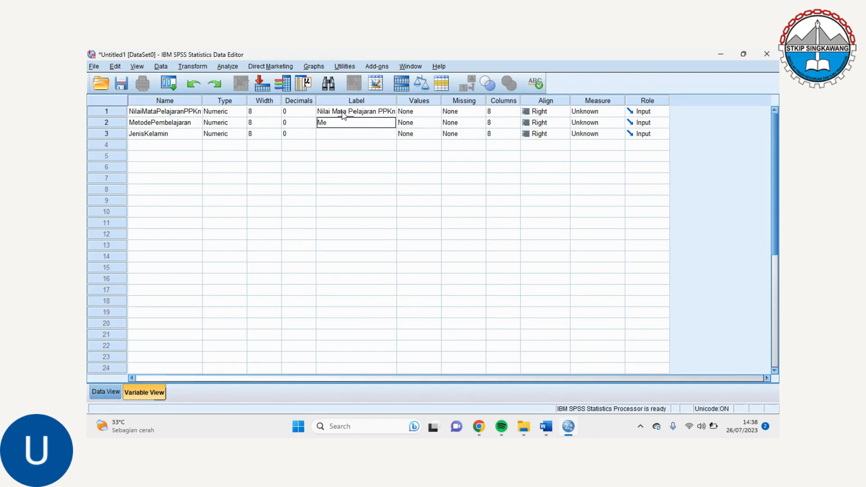
type("tode Pembelajaran")
key("Return")
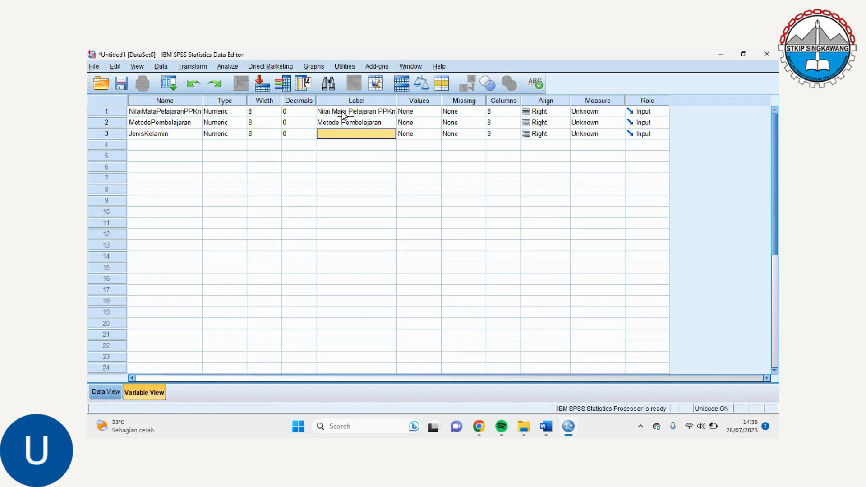
type("Jenis")
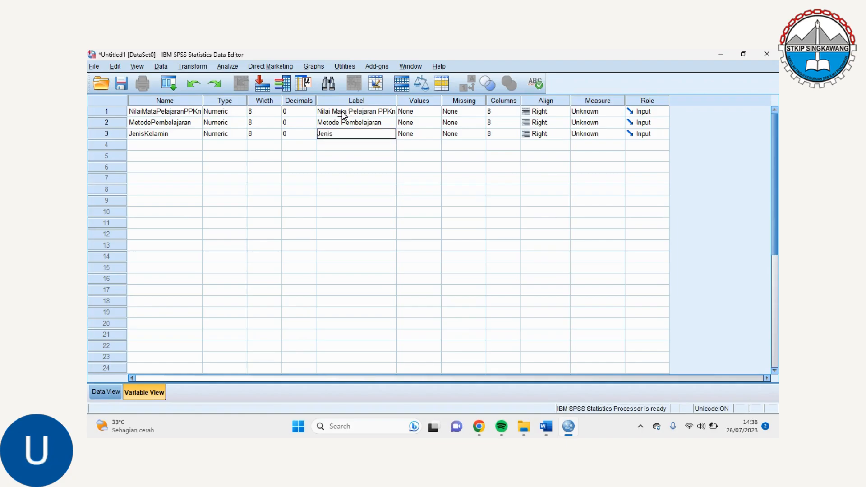
type(" Kelamin")
Add the value labels 1 = Teori and 2 = Ceramah for MetodePembelajaran
left_click(437, 127)
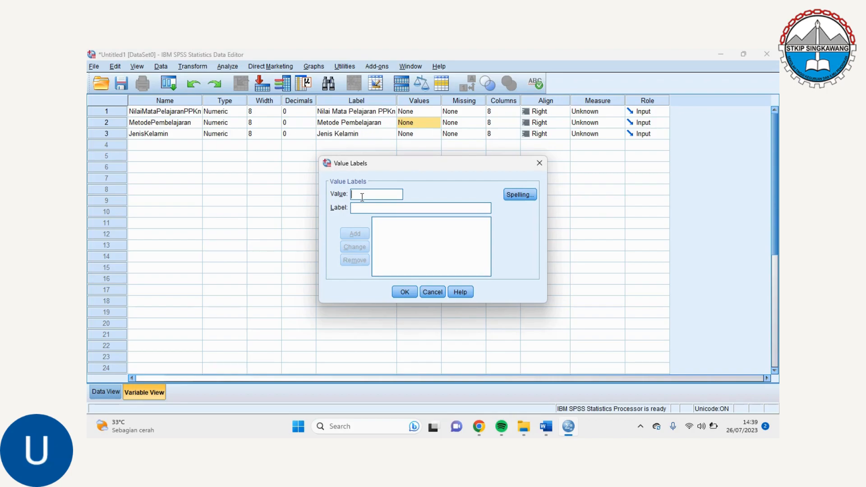
type("1")
left_click(358, 208)
type("Teori")
left_click(355, 233)
type("2")
left_click(359, 207)
type("Cera")
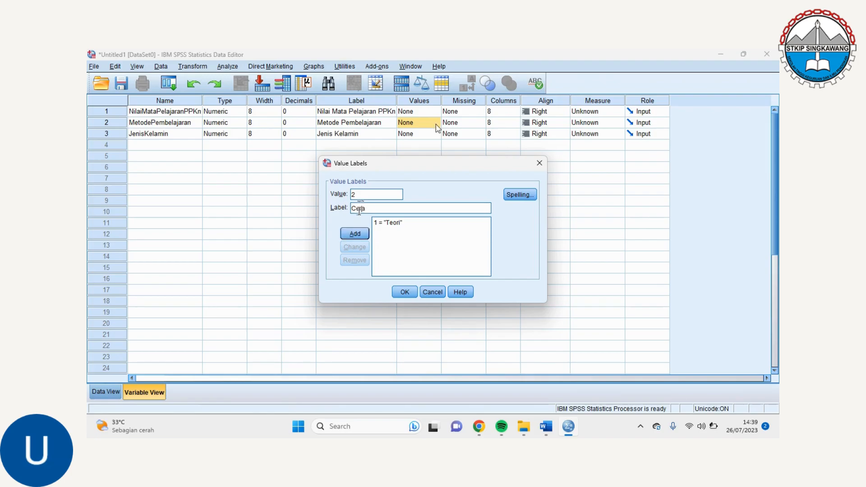
type("mah")
left_click(361, 236)
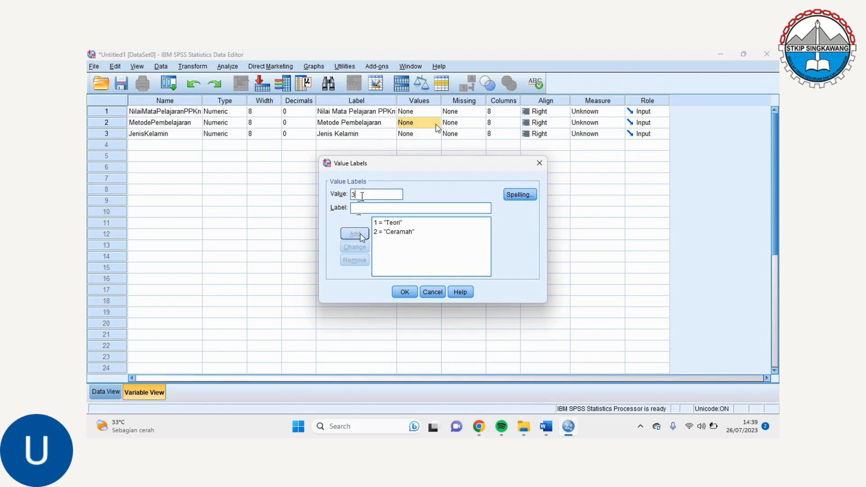
Add the value label 3 = Diskusi for MetodePembelajaran and apply the value labels
left_click(359, 208)
type("D")
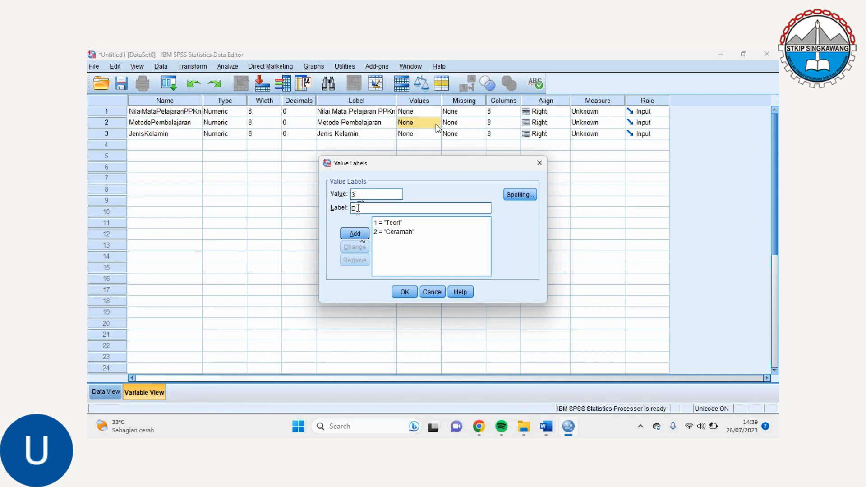
type("iskusi")
left_click(356, 235)
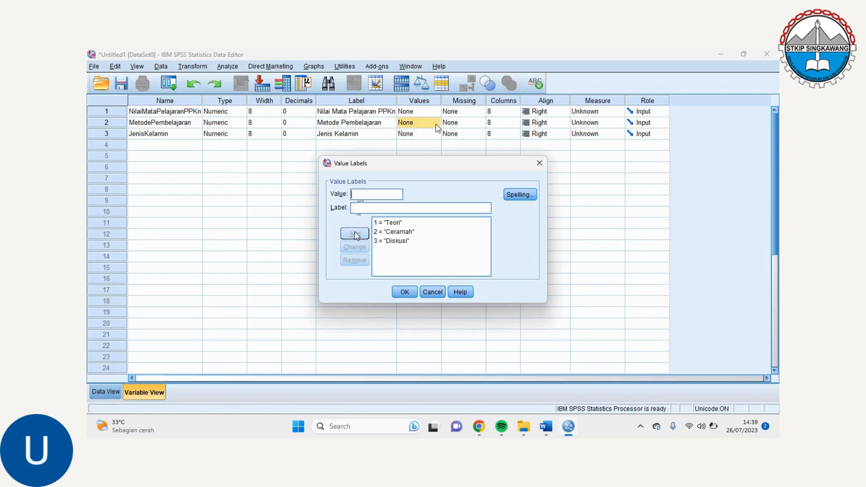
left_click(404, 292)
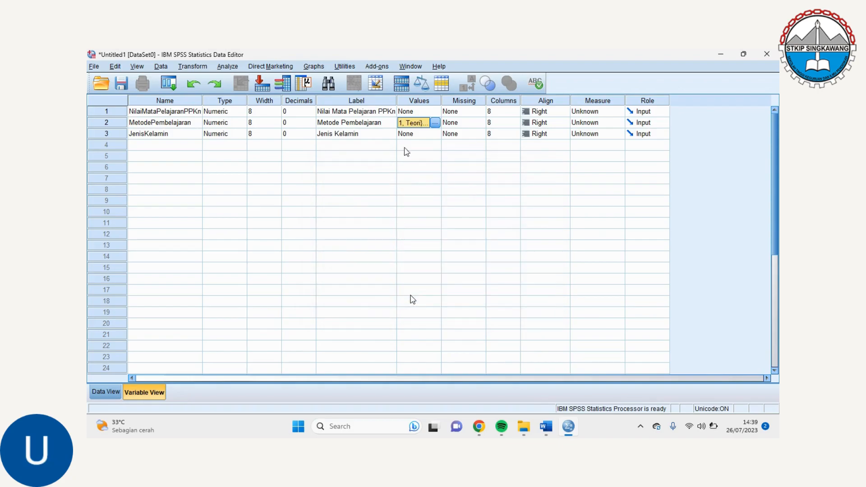
Define the value labels 1 = Laki-laki and 2 = Perempuan for JenisKelamin
left_click(420, 134)
left_click(436, 134)
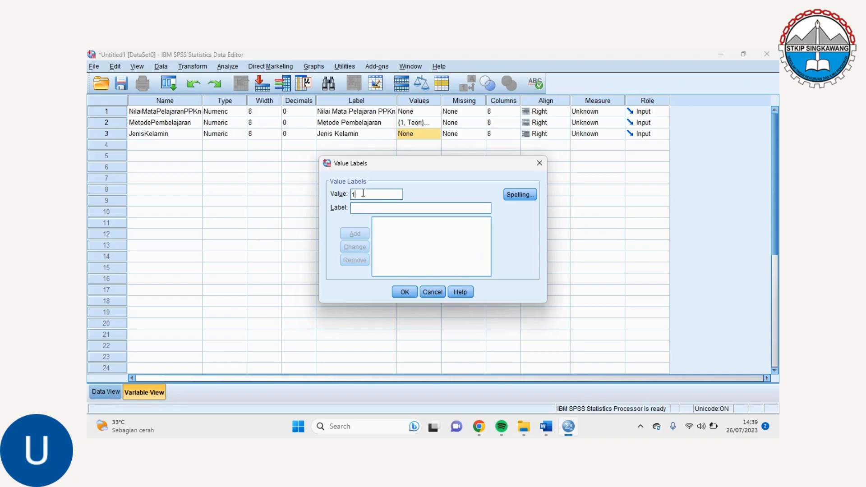
left_click(359, 208)
type("Laki-laki")
left_click(361, 234)
type("2")
left_click(361, 208)
type("Perem")
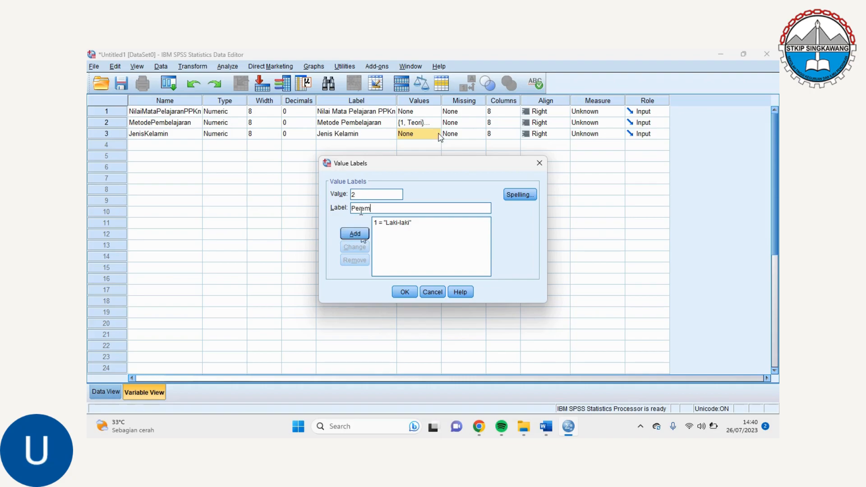
type("puan")
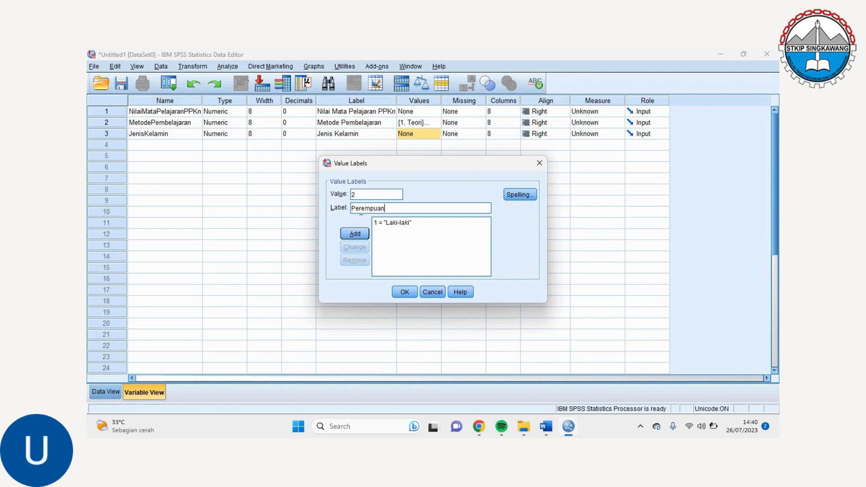
left_click(363, 234)
left_click(406, 291)
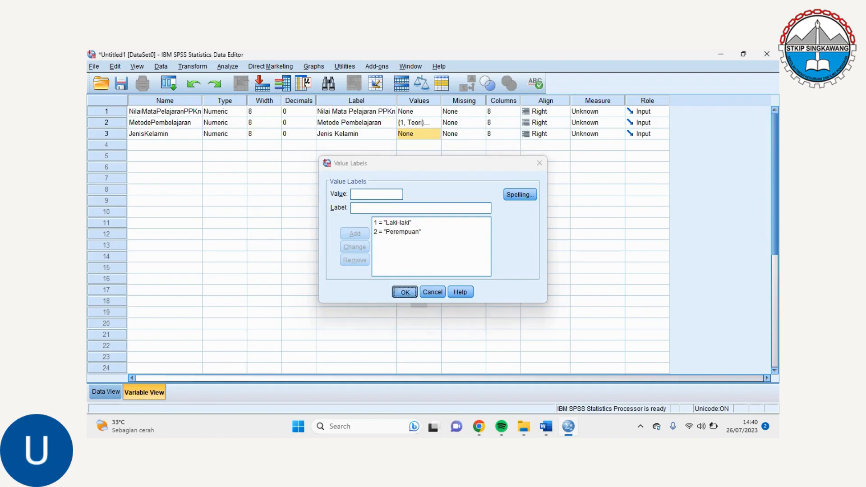
Set the measurement level of NilaiMataPelajaranPPKn to Scale and of MetodePembelajaran and JenisKelamin to Nominal
left_click(612, 113)
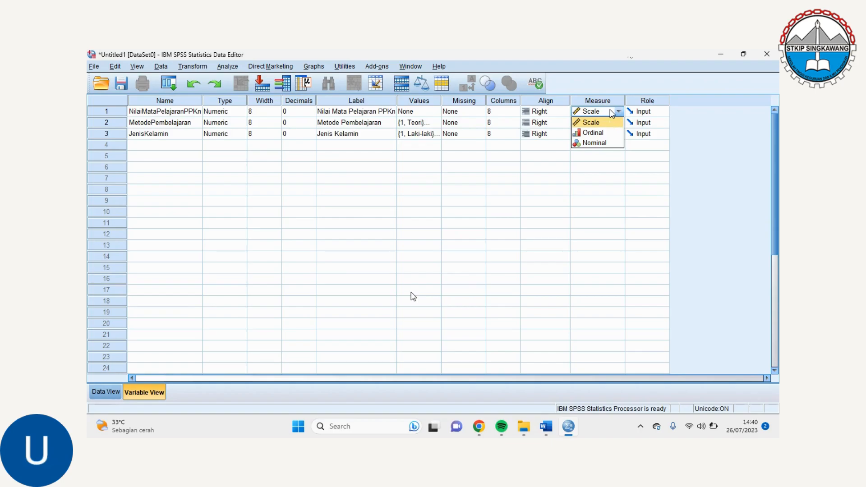
left_click(609, 123)
left_click(611, 124)
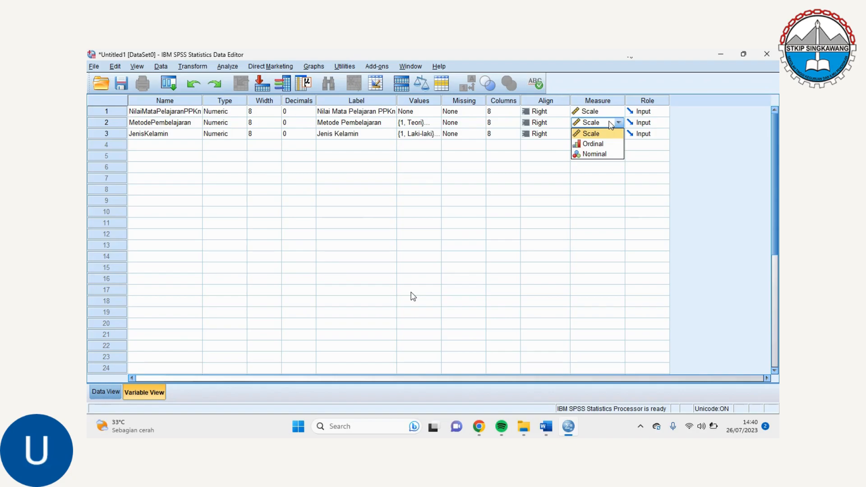
left_click(611, 154)
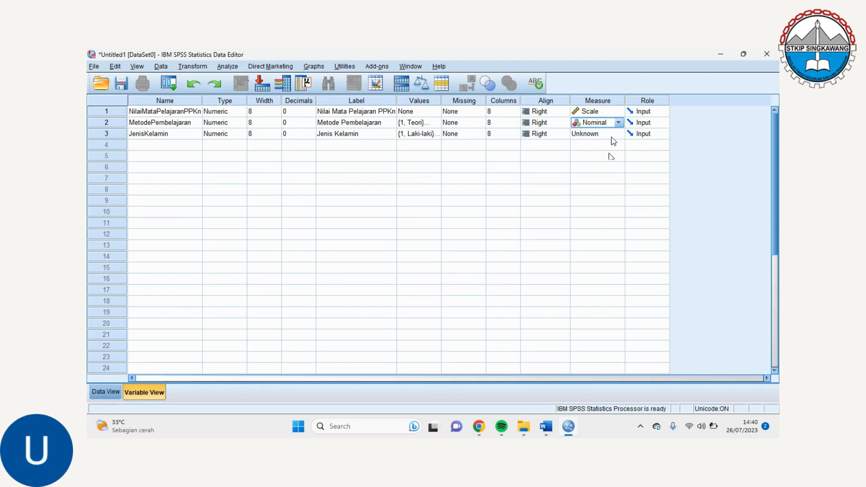
left_click(615, 134)
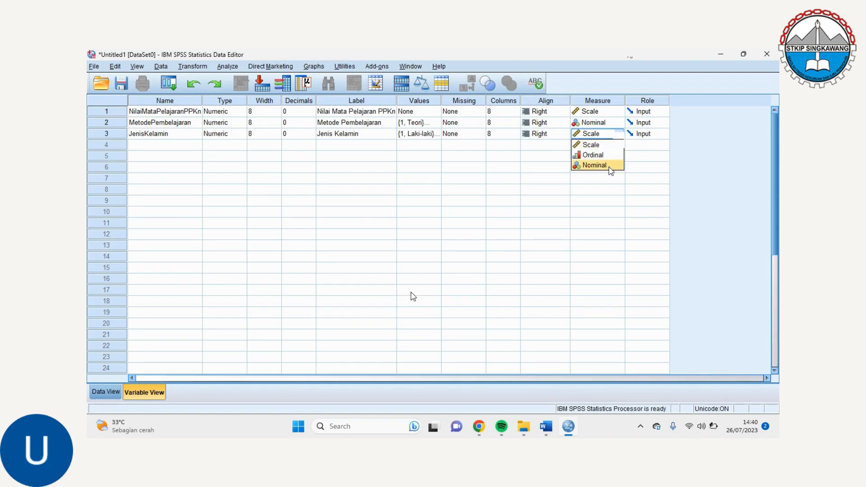
left_click(610, 166)
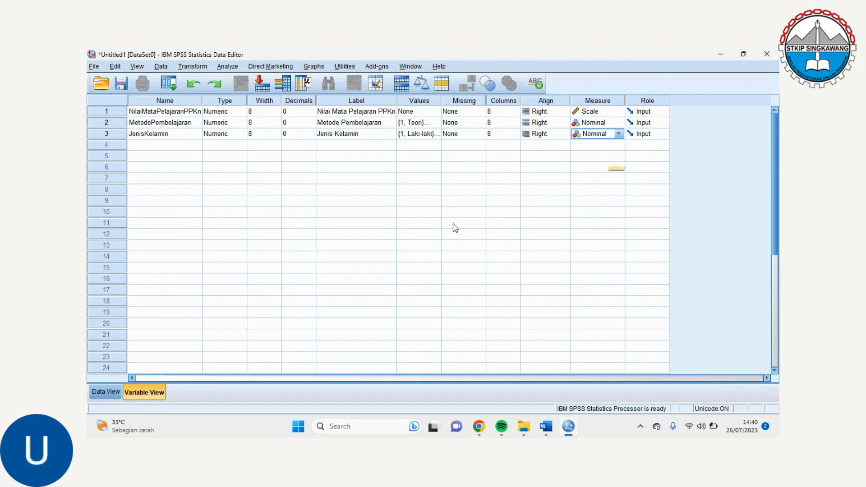
Start a univariate General Linear Model from the data and assign Nilai Mata Pelajaran PPKn as the dependent variable
left_click(108, 393)
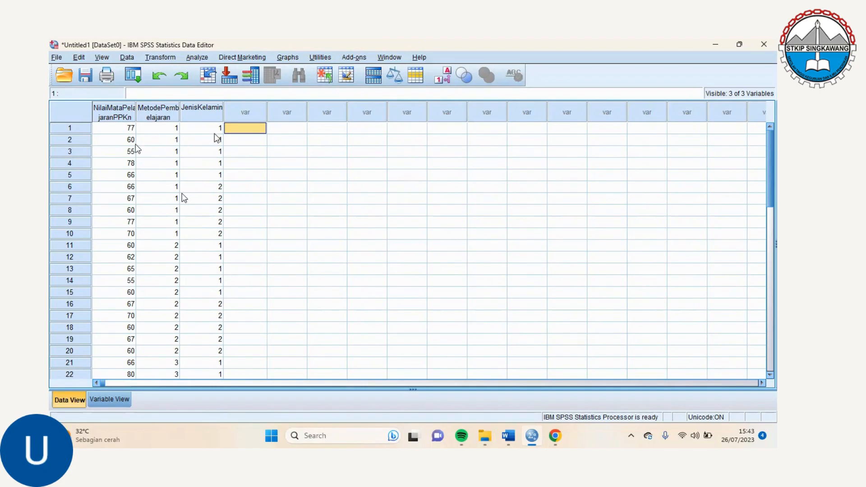
left_click(197, 57)
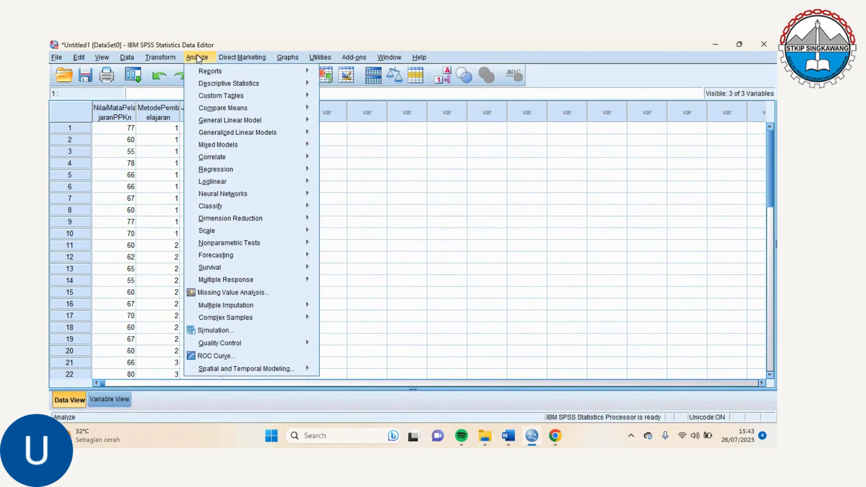
mouse_move(234, 119)
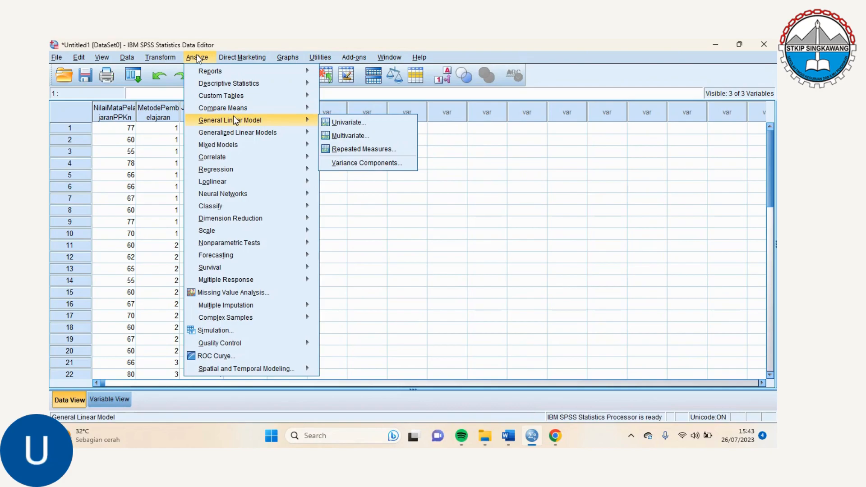
left_click(347, 121)
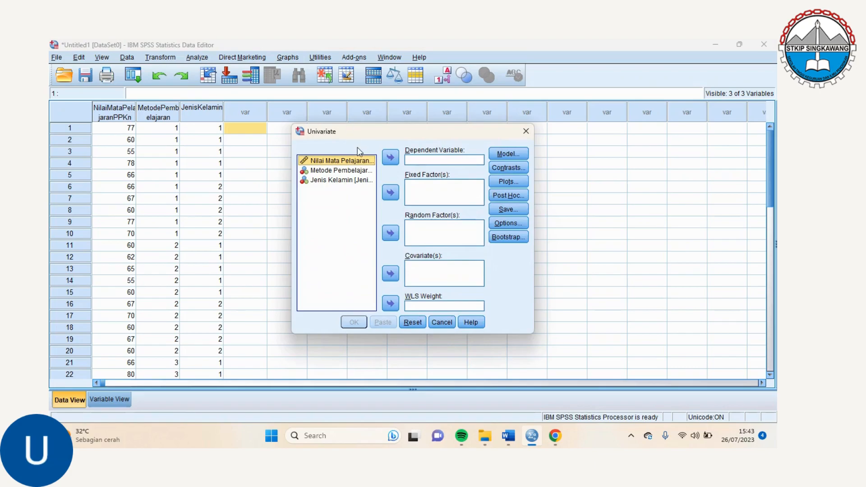
left_click(394, 154)
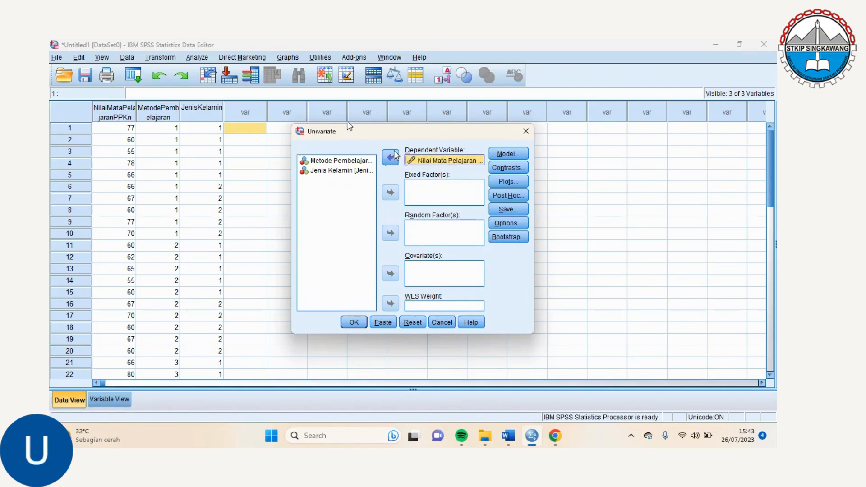
Add Metode Pembelajaran and Jenis Kelamin as fixed factors of the univariate model
left_click(349, 161)
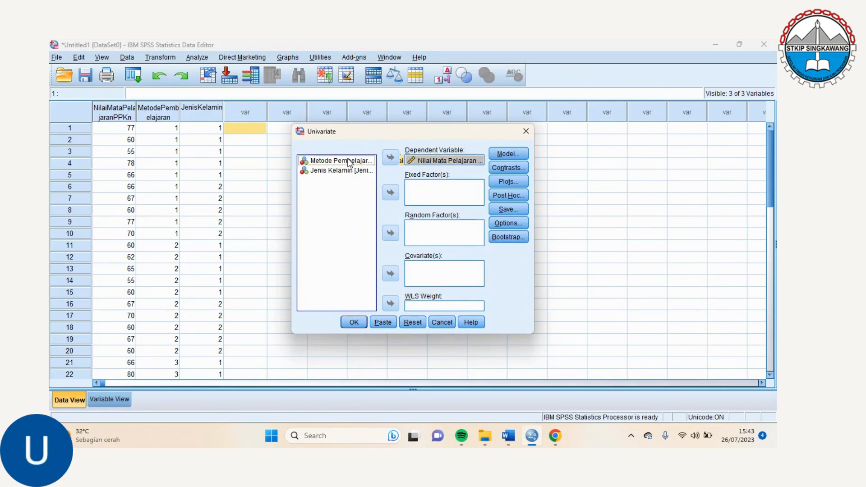
left_click(391, 193)
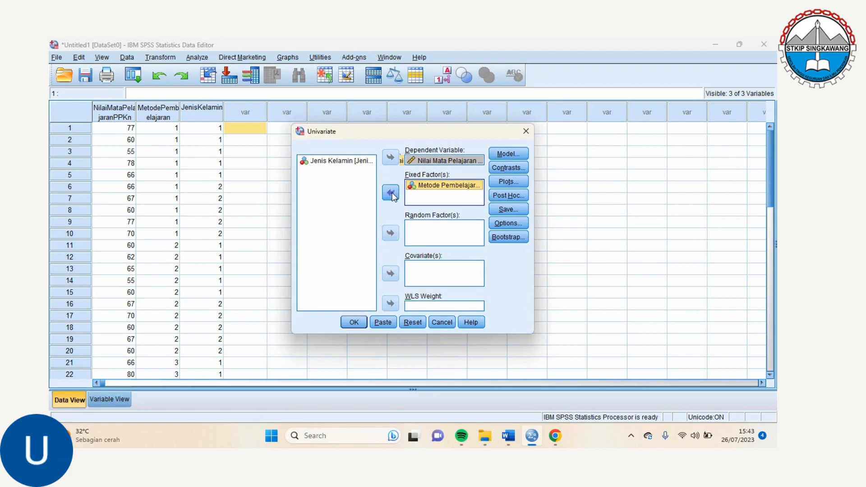
left_click(367, 161)
left_click(388, 191)
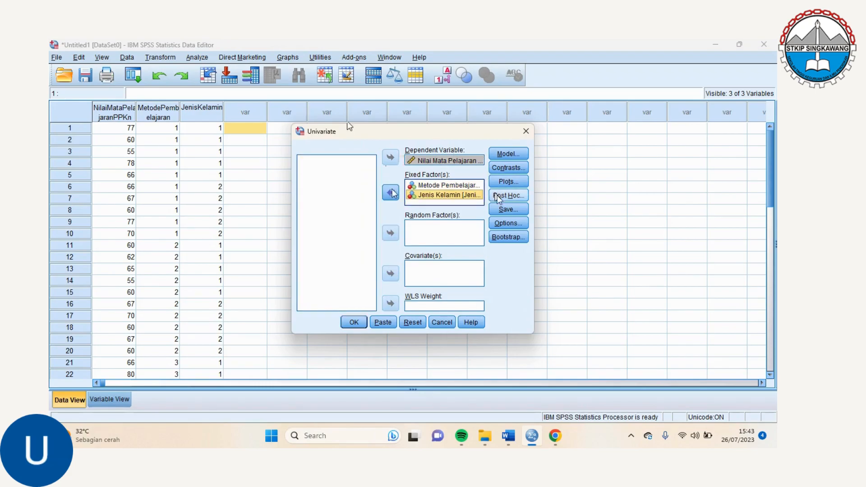
In the univariate options, display estimated marginal means for MetodePembelajaran, JenisKelamin and their interaction
left_click(504, 223)
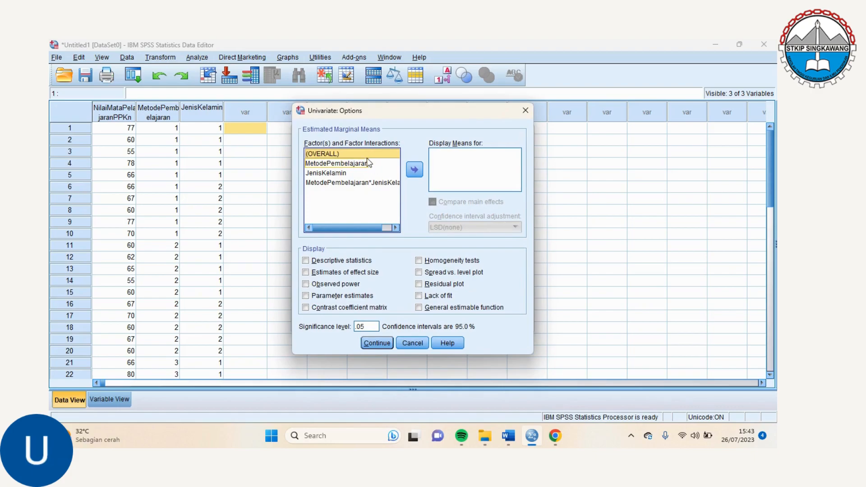
left_click(387, 164)
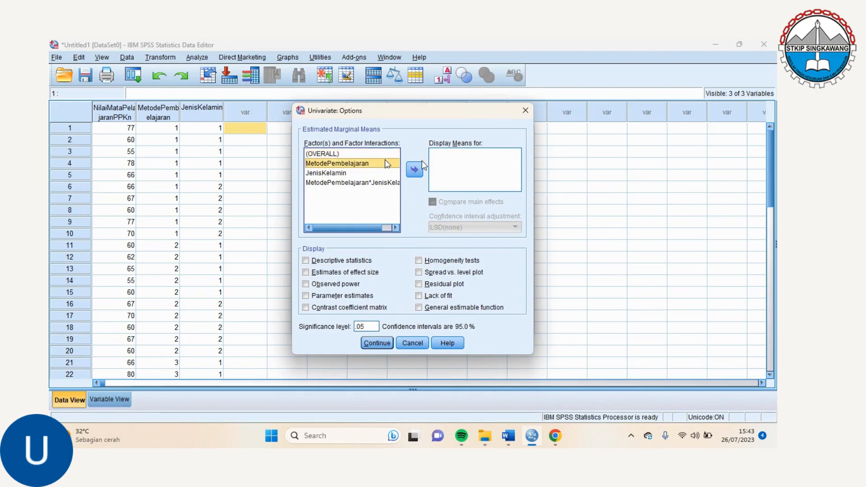
left_click(414, 171)
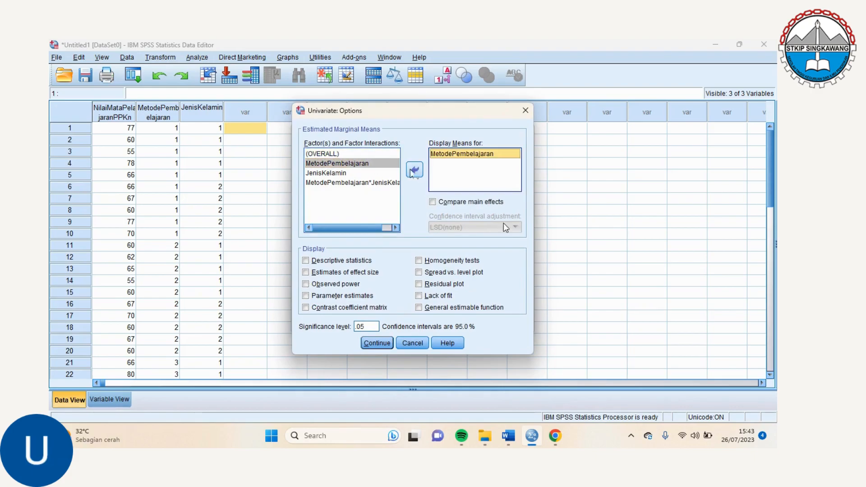
left_click(369, 174)
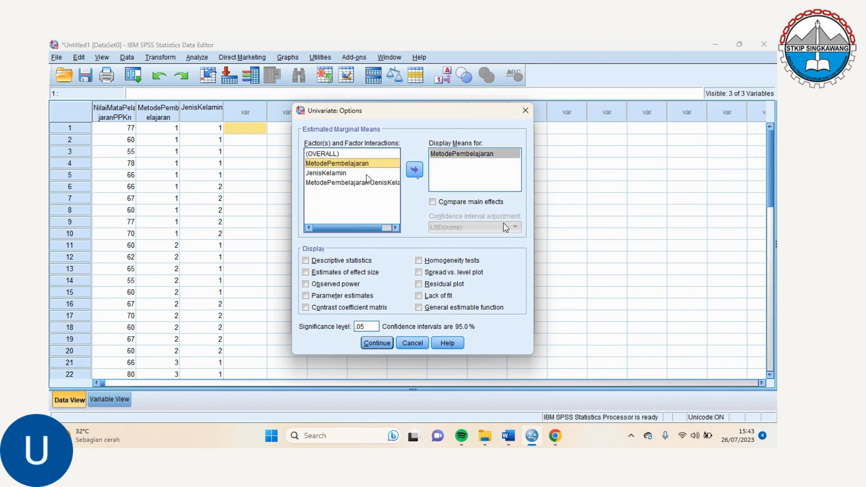
left_click(414, 170)
left_click(390, 183)
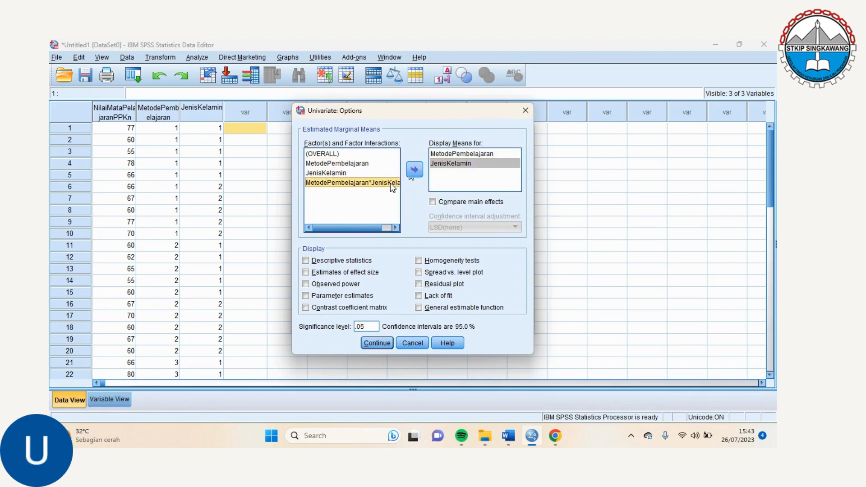
left_click(416, 170)
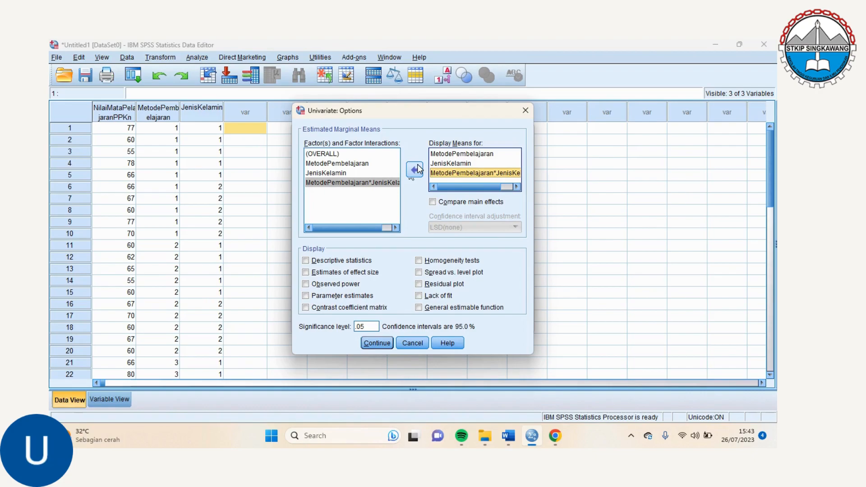
Include descriptive statistics and homogeneity tests in the output and run the univariate analysis
left_click(306, 260)
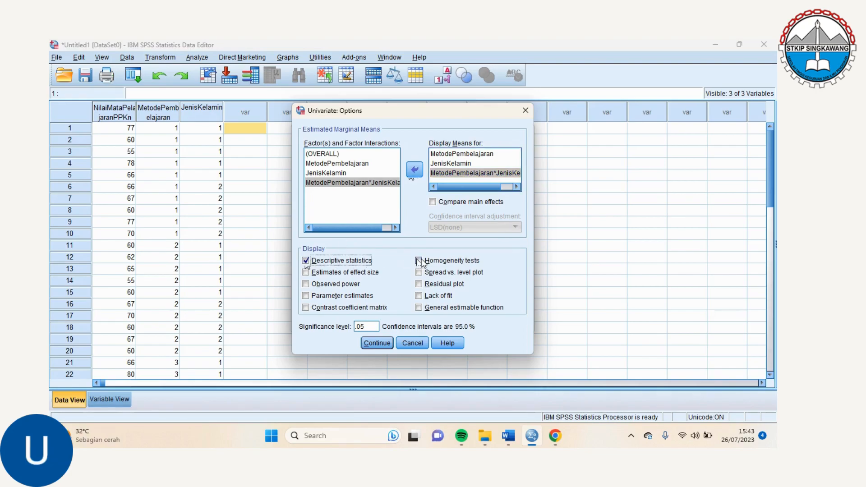
left_click(419, 260)
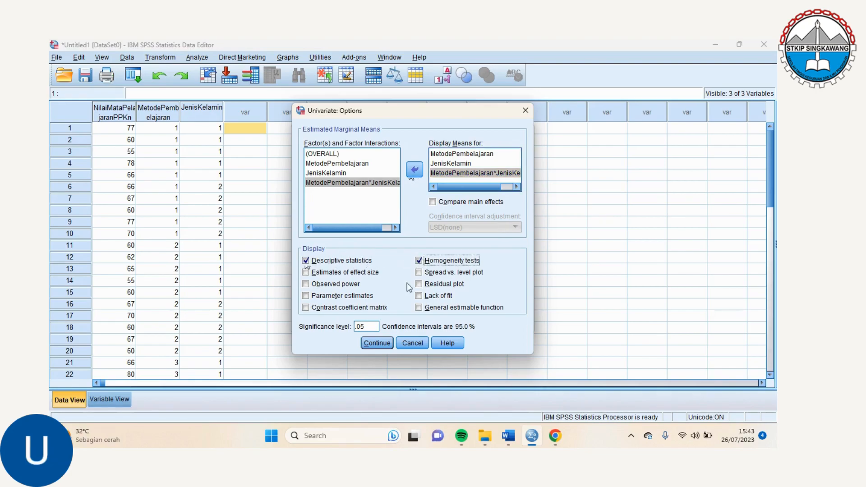
left_click(381, 345)
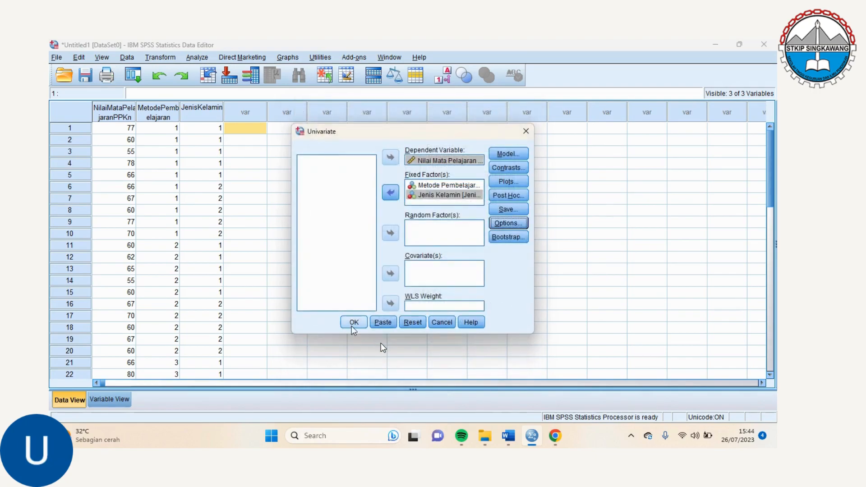
left_click(349, 323)
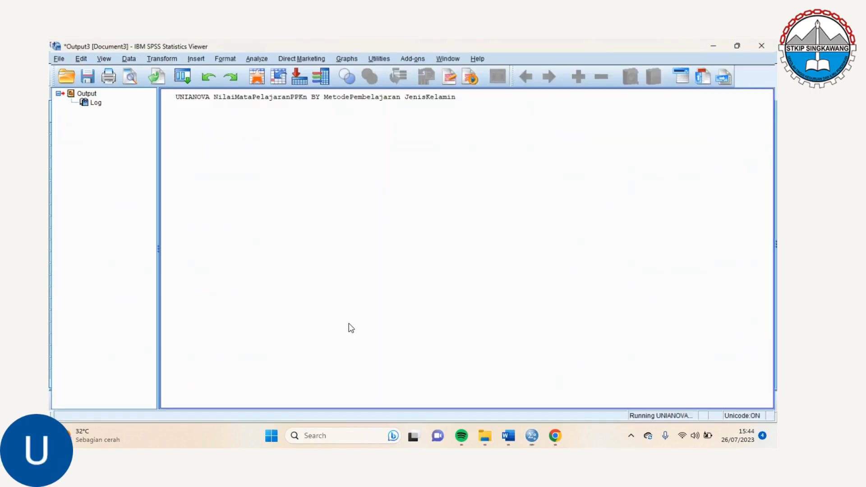